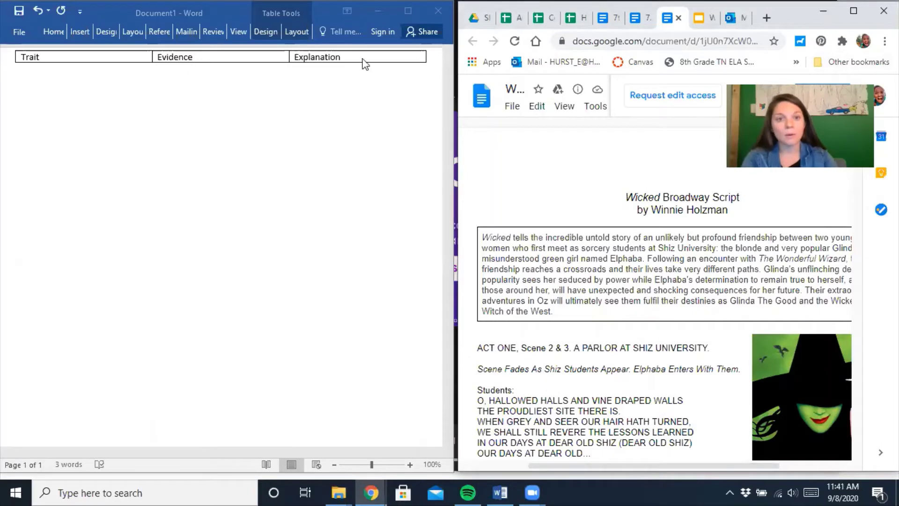
Add a row below the header and copy Elphaba's "What?! What are you looking at?" speech from the script into its Evidence cell
click(388, 56)
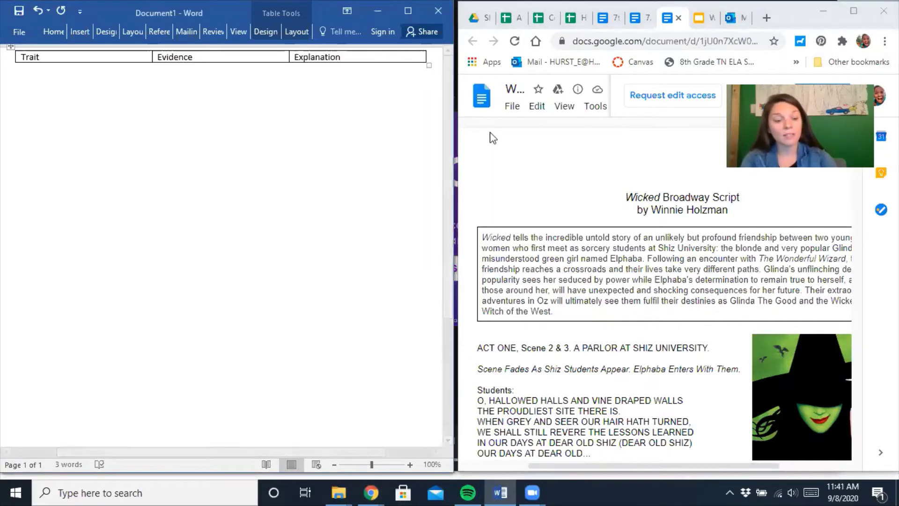
key(Tab)
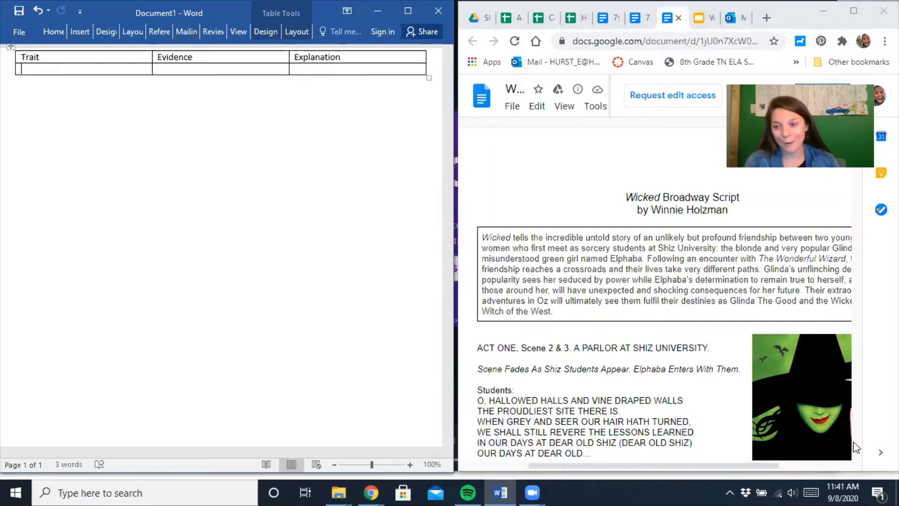
click(666, 298)
scroll(665, 299, right, 1)
scroll(666, 299, down, 5)
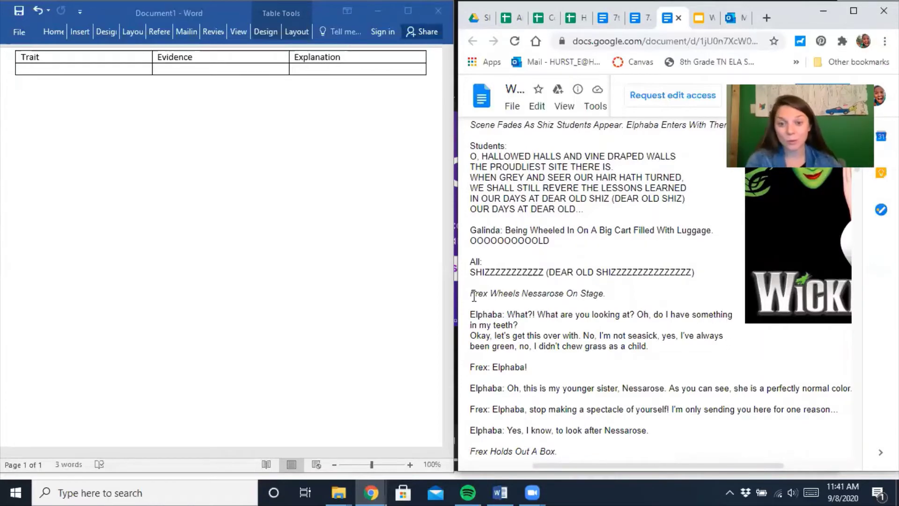
triple_click(470, 313)
shift+click(670, 348)
key(ctrl+c)
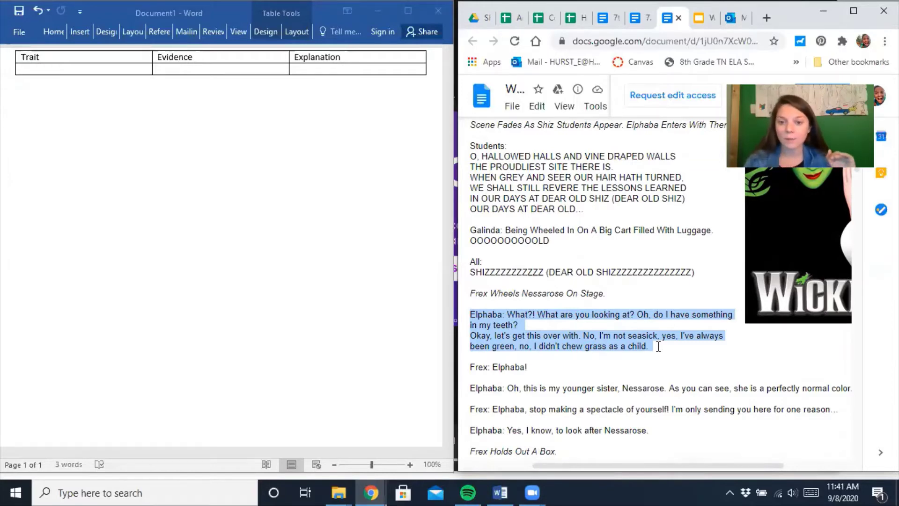
click(248, 69)
click(248, 69)
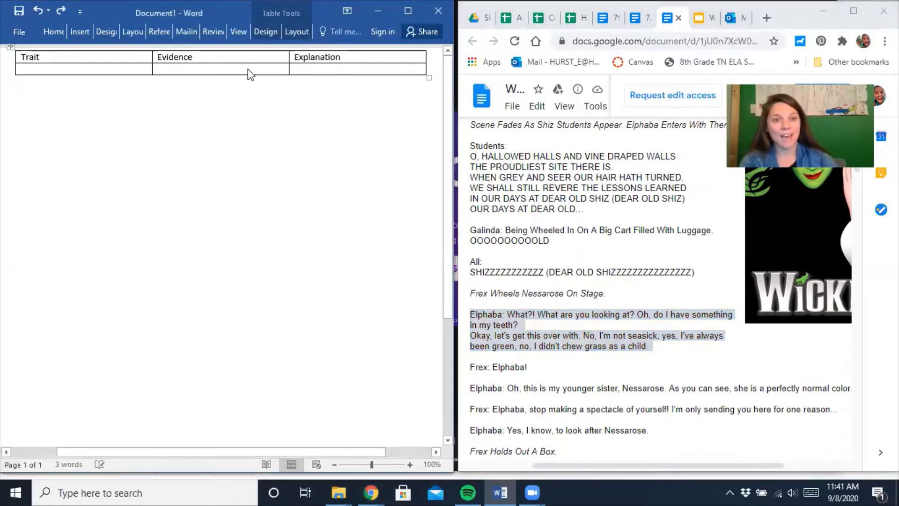
key(ctrl+v)
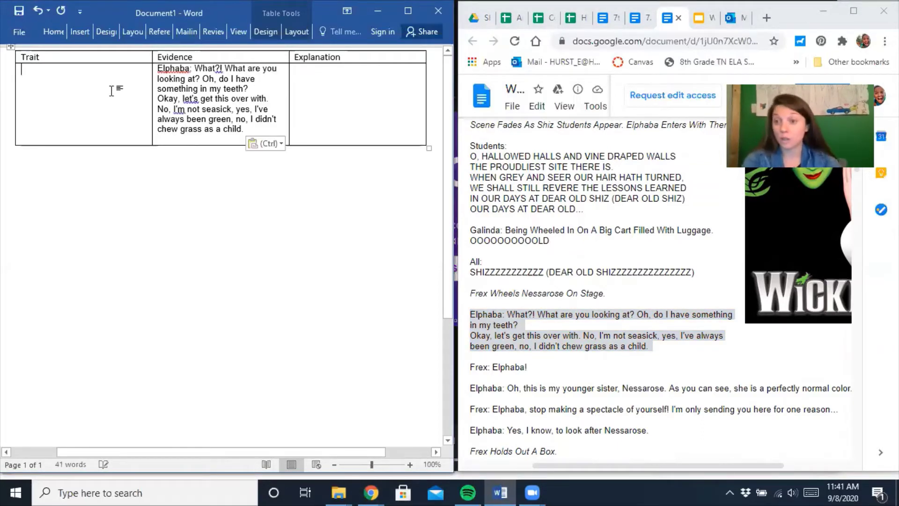
Enter "Sassy/ Sarcastic" as the trait for the first piece of evidence
click(111, 91)
text(Sa)
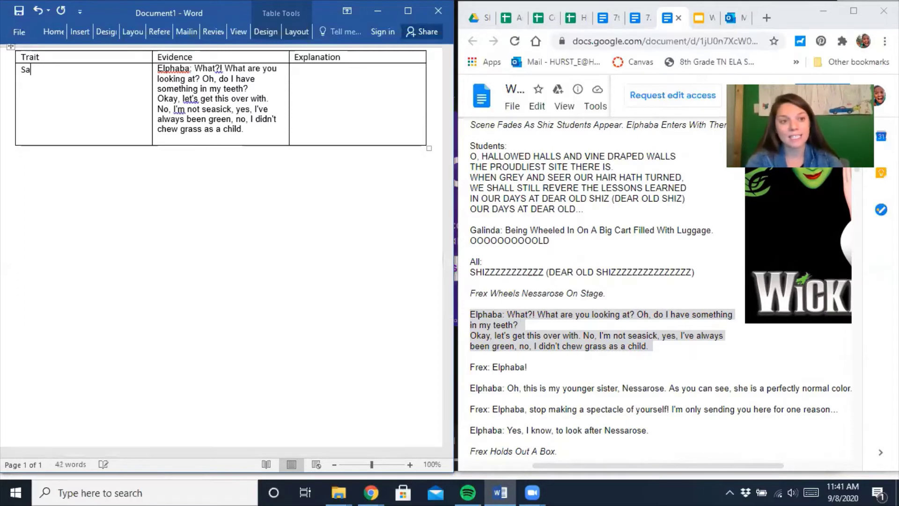
text(ssy/ Sarcastic)
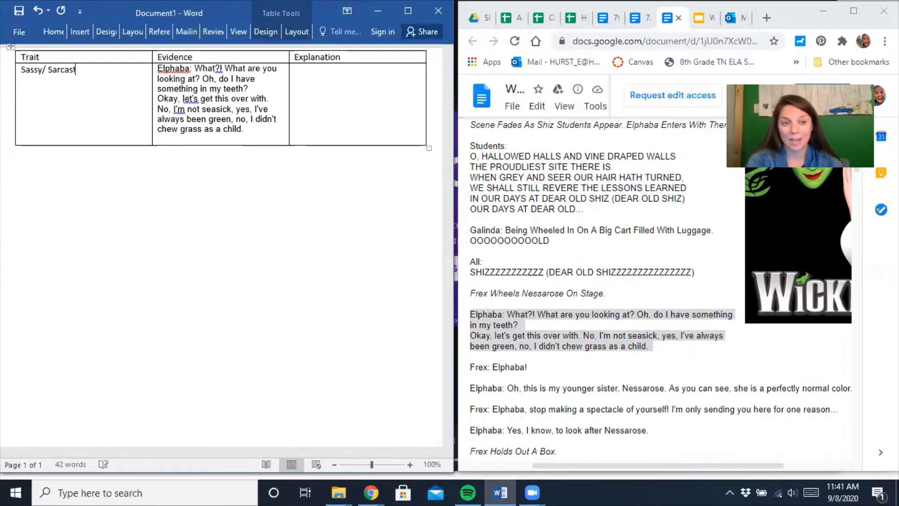
Write "Elphaba's reaction to meeting new people is to assume that they will be unkind and ask her questions" in the row's Explanation cell
key(Tab)
key(Tab)
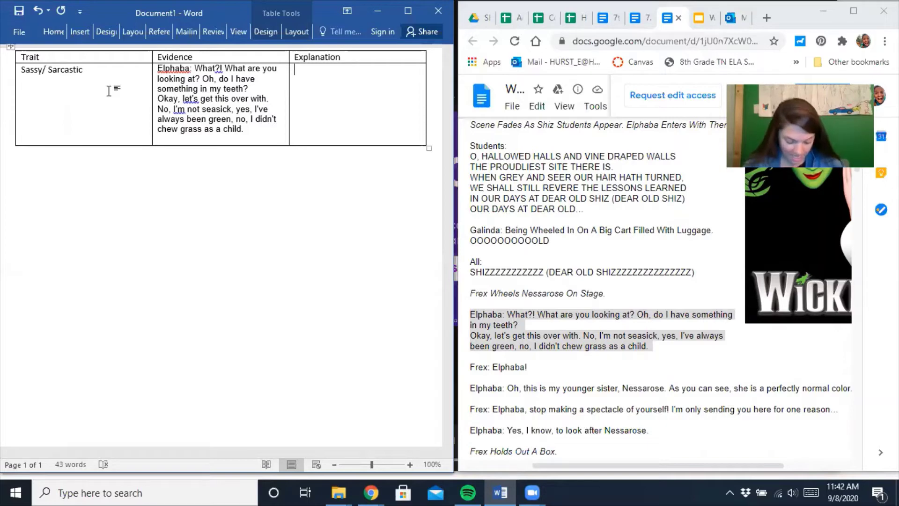
click(299, 70)
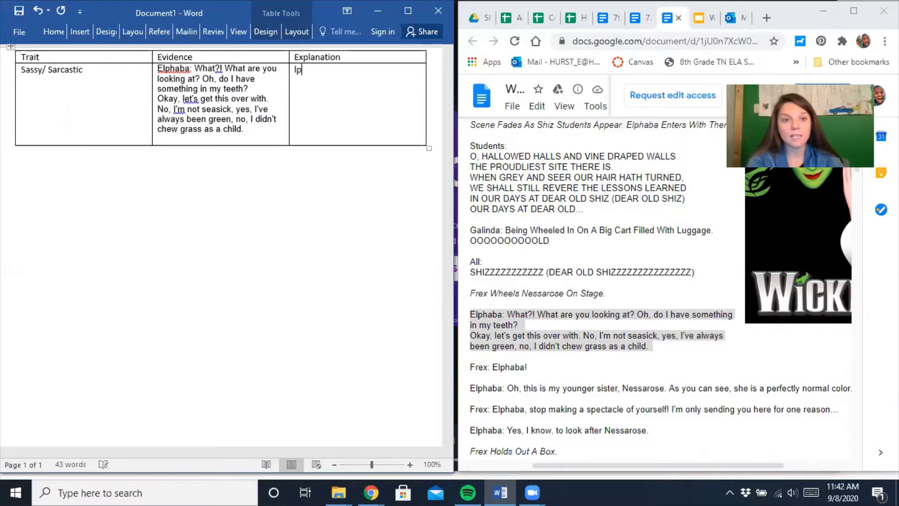
text(Elphabaa)
key(BackSpace)
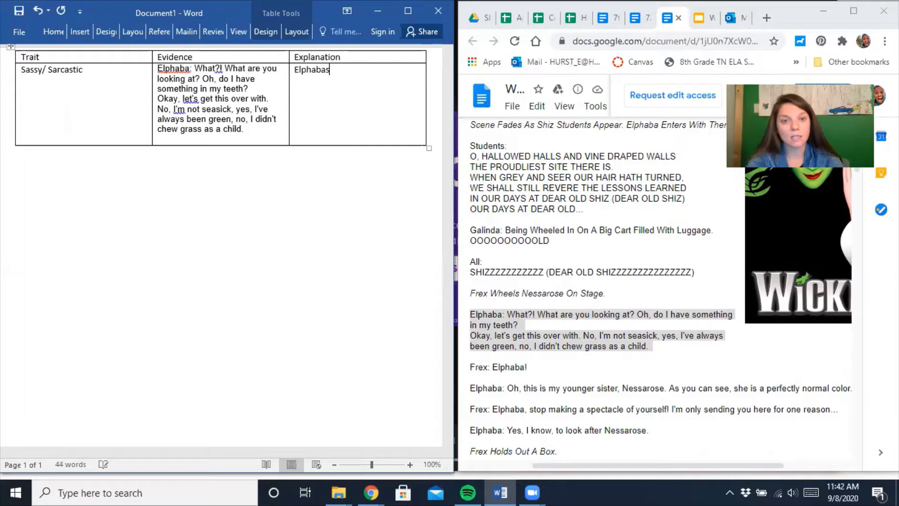
text('s reaction to)
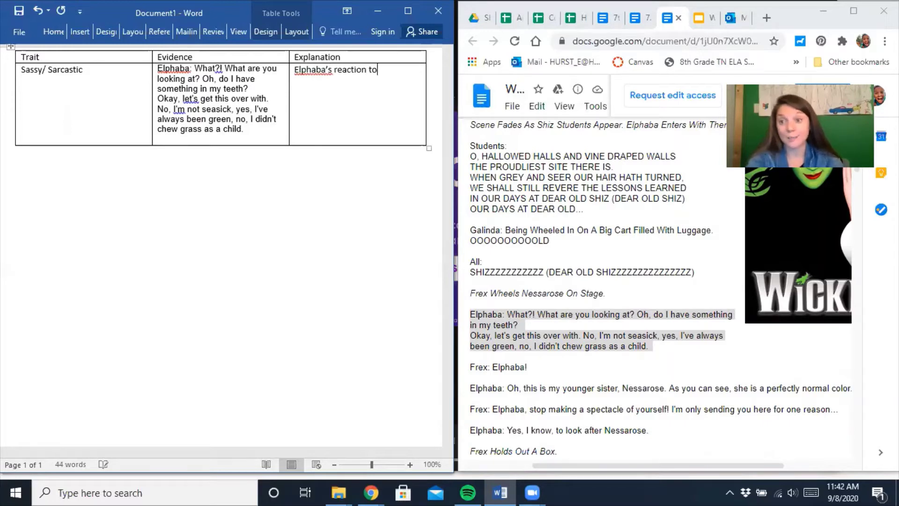
text( meeting new people is to assume)
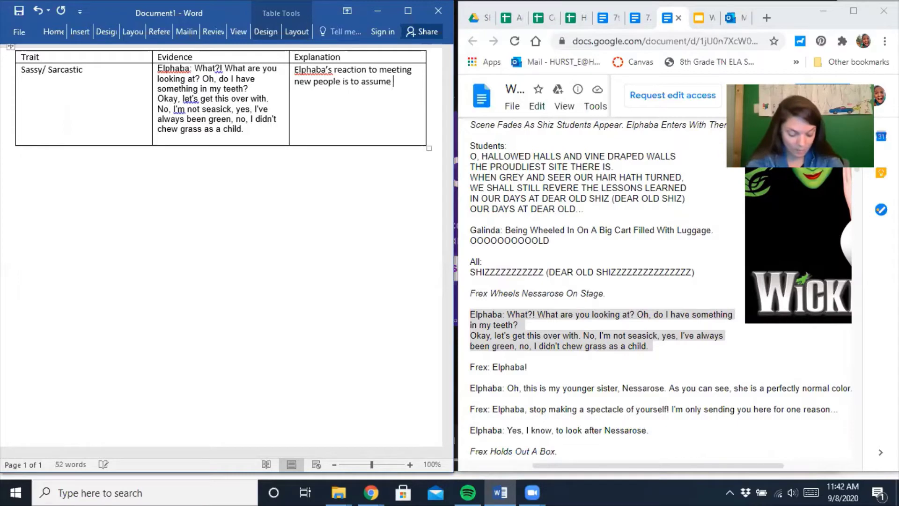
text( that they will be u)
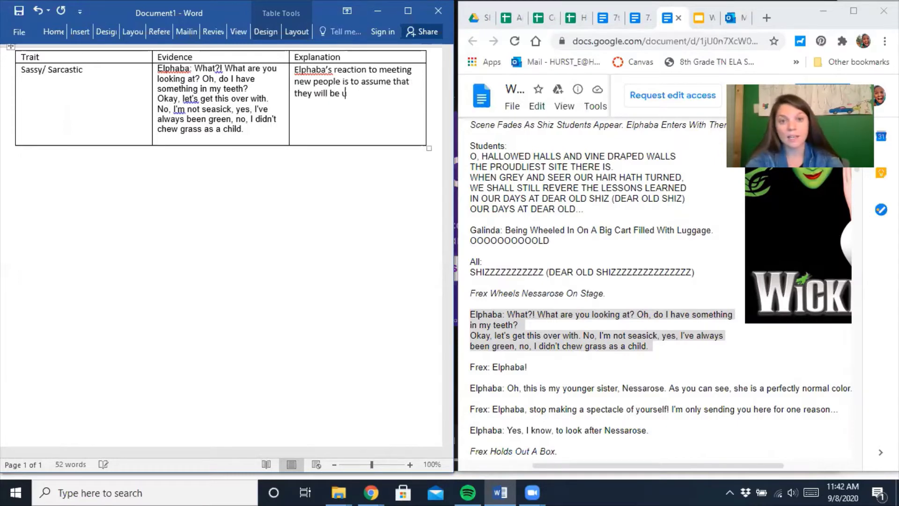
text(nkind and ask her q)
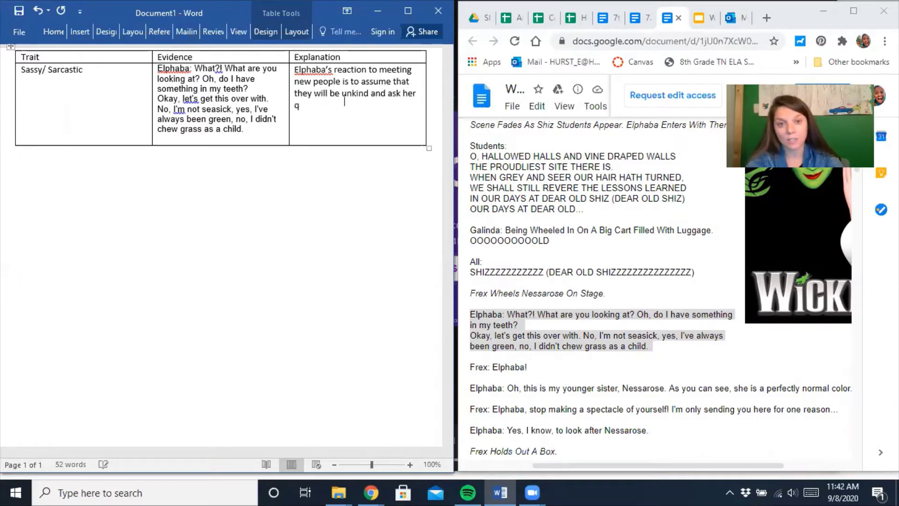
text(uestions)
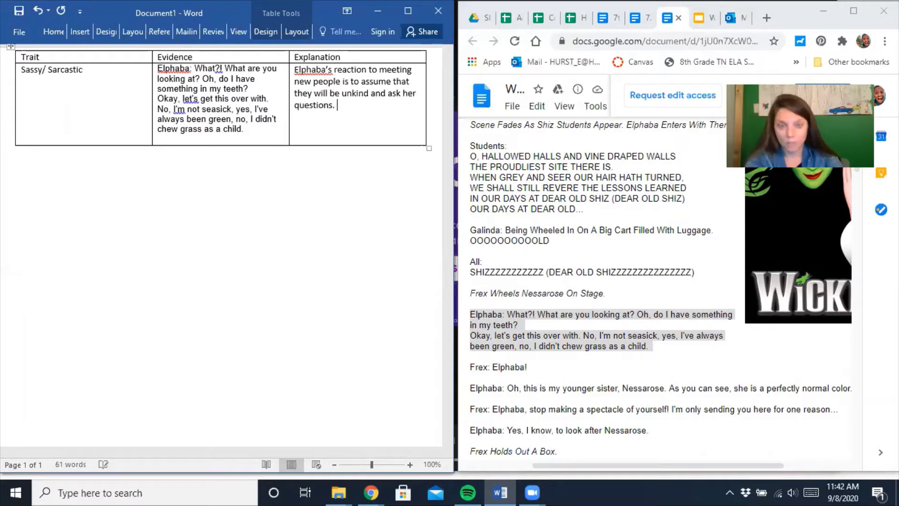
Continue the explanation with the sentence "She is defensive and gets sassy with them about her green skin."
text(. She is defens)
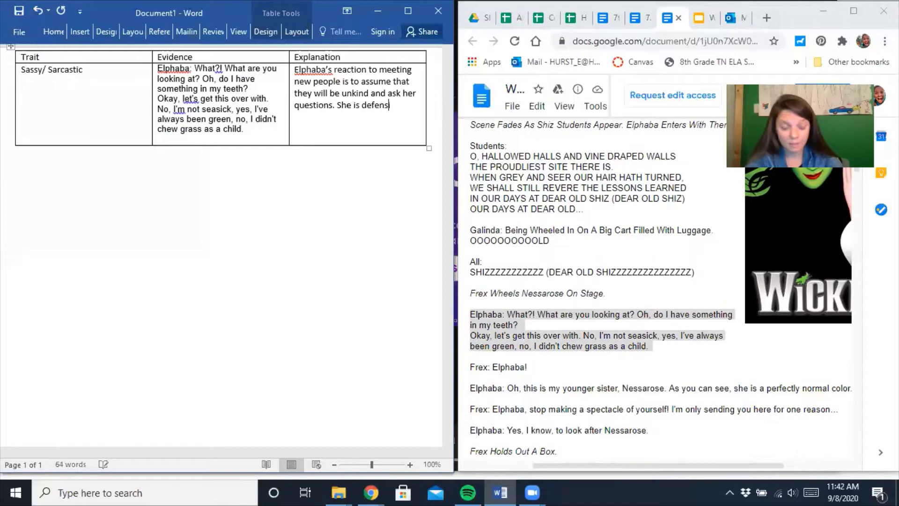
text(eive)
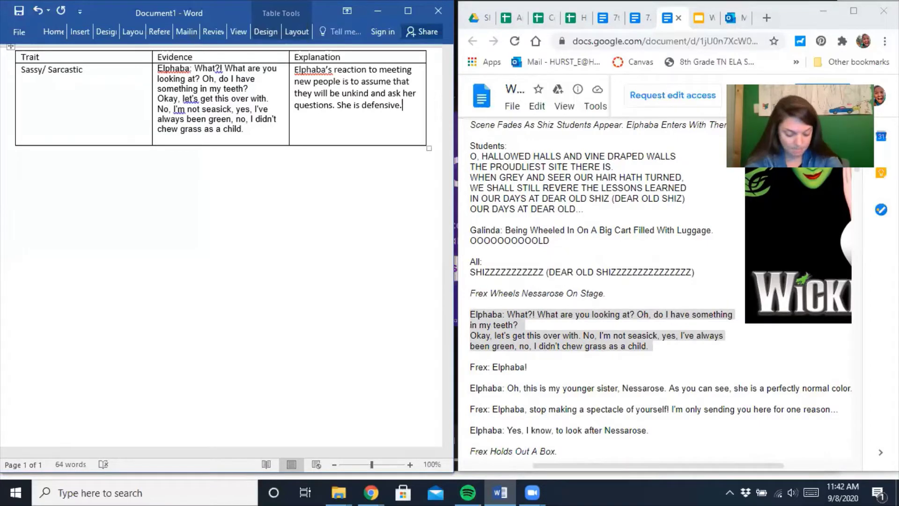
text(.)
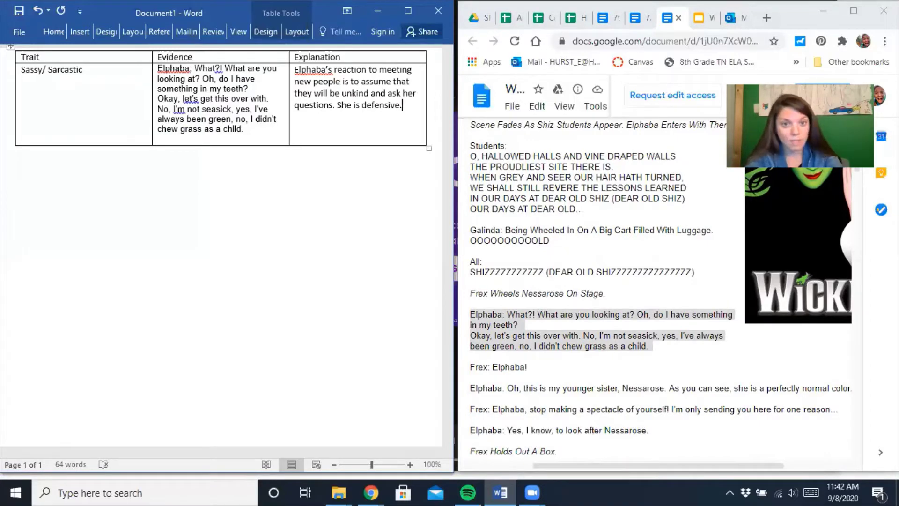
key(BackSpace)
text(and gets )
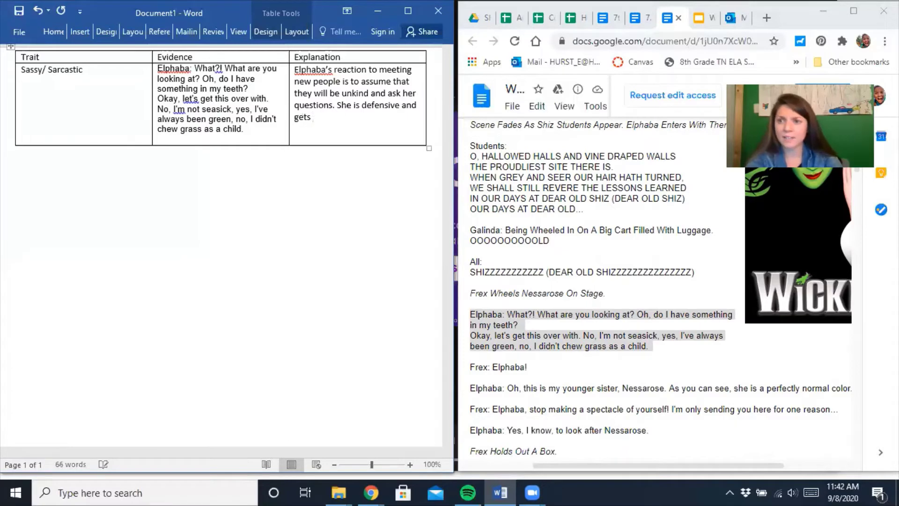
text(sassy wit)
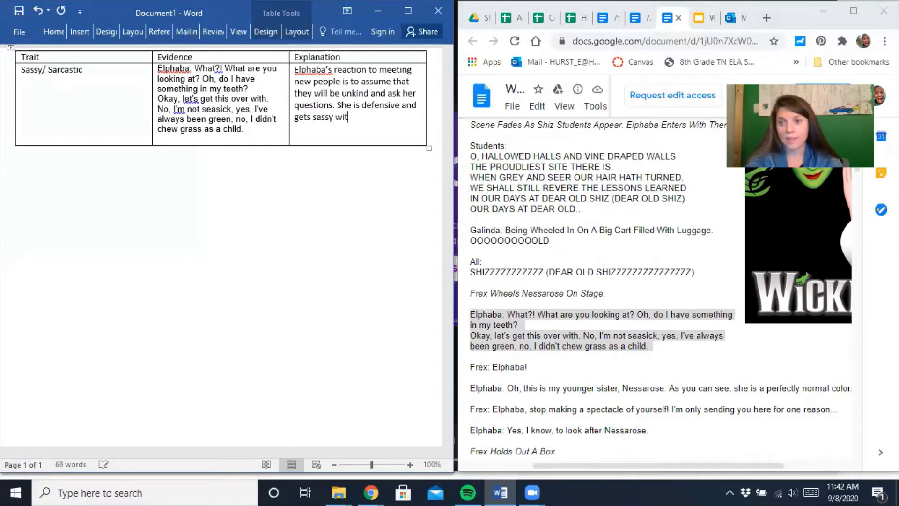
text(h them abou)
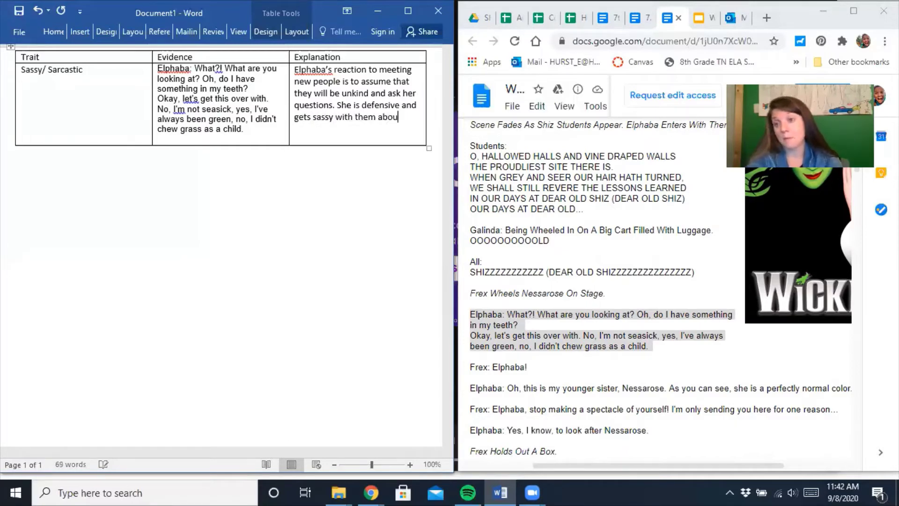
text(t her gree)
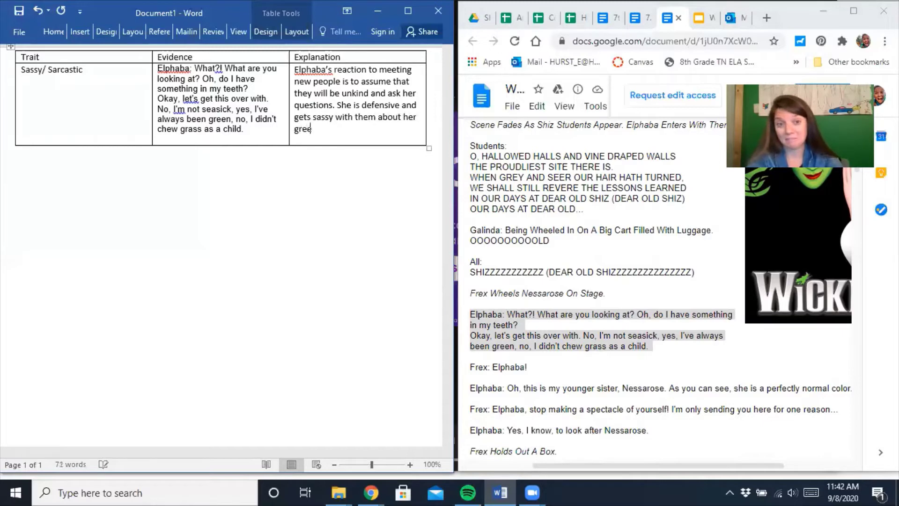
text(n skin.)
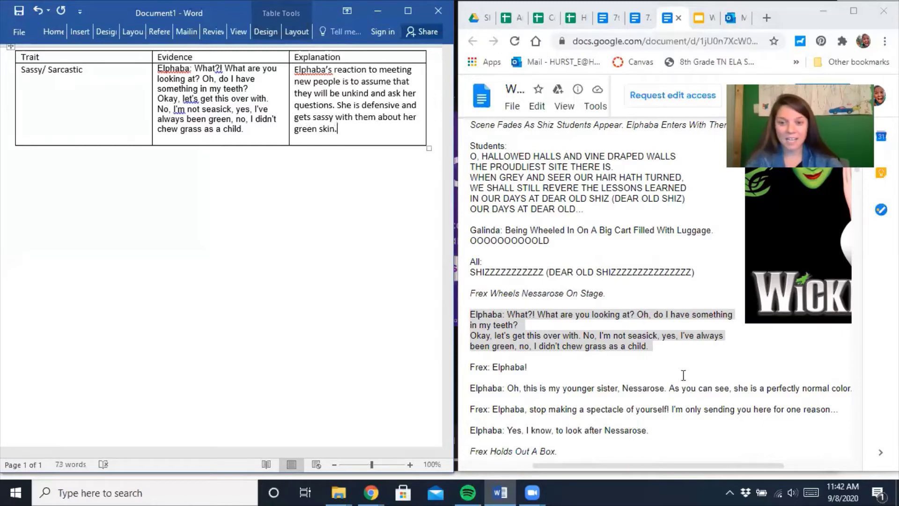
Add another table row and copy Elphaba's script line introducing her younger sister, Nessarose, into its Evidence cell
click(669, 394)
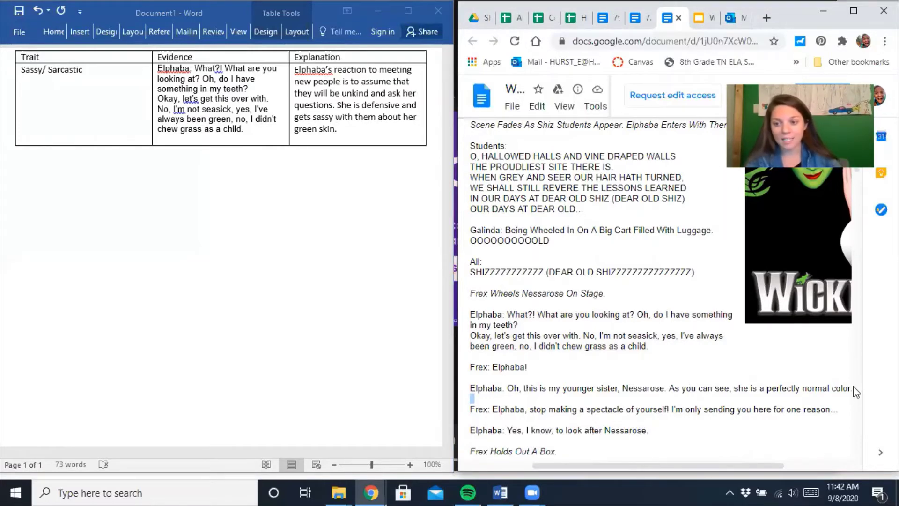
scroll(853, 386, down, 6)
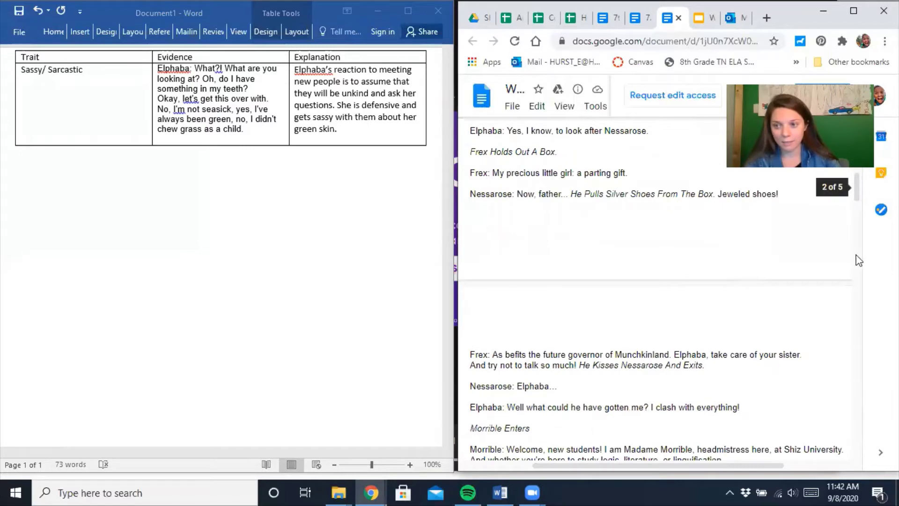
scroll(857, 191, up, 9)
scroll(857, 191, down, 8)
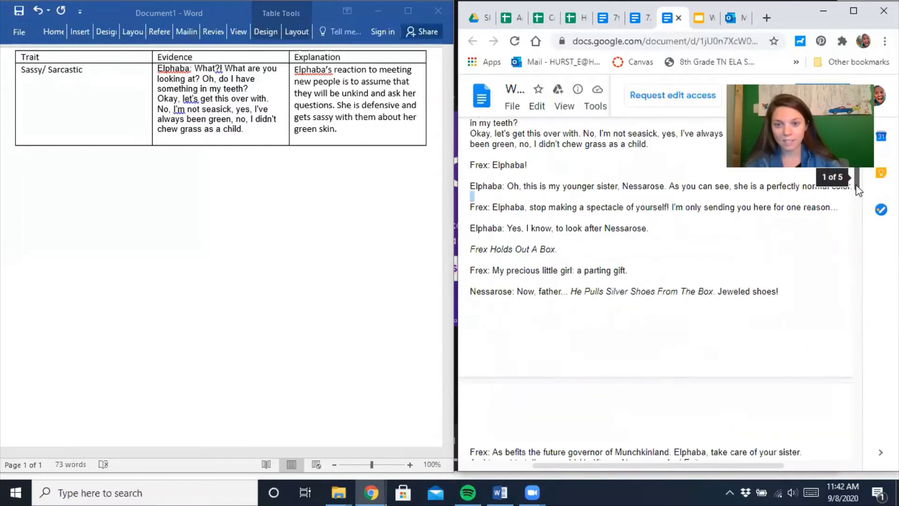
scroll(857, 191, up, 2)
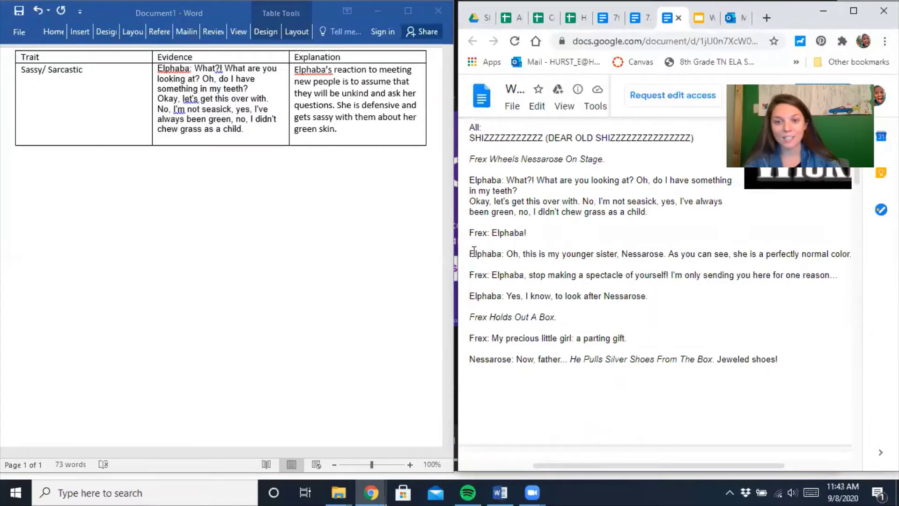
drag(468, 253, 851, 254)
key(ctrl+c)
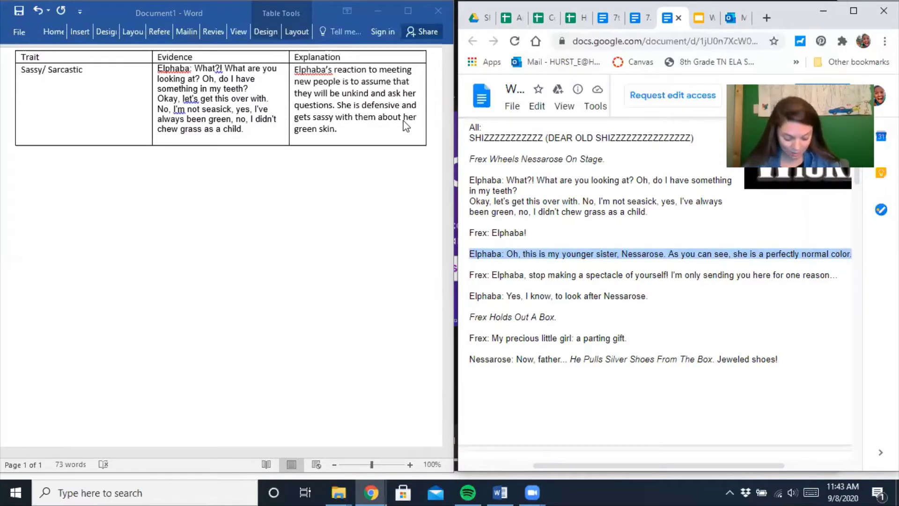
click(379, 124)
key(Tab)
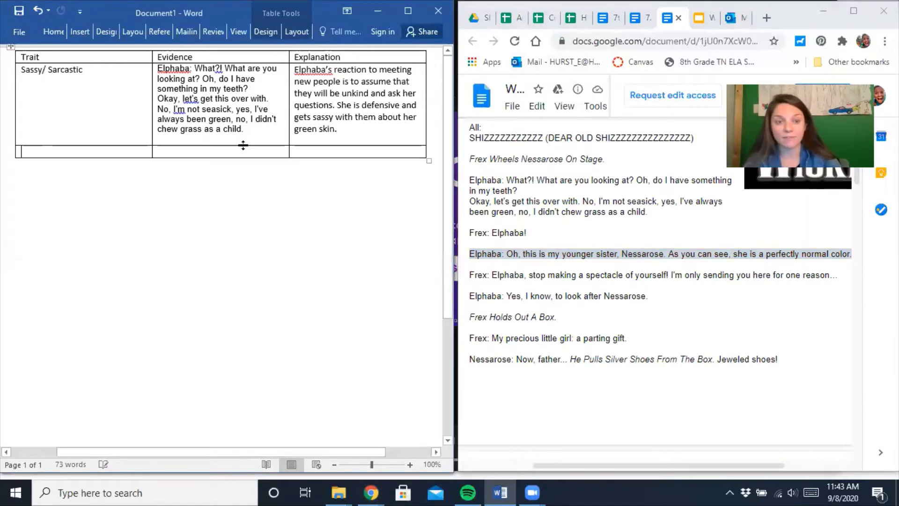
click(240, 155)
key(ctrl+v)
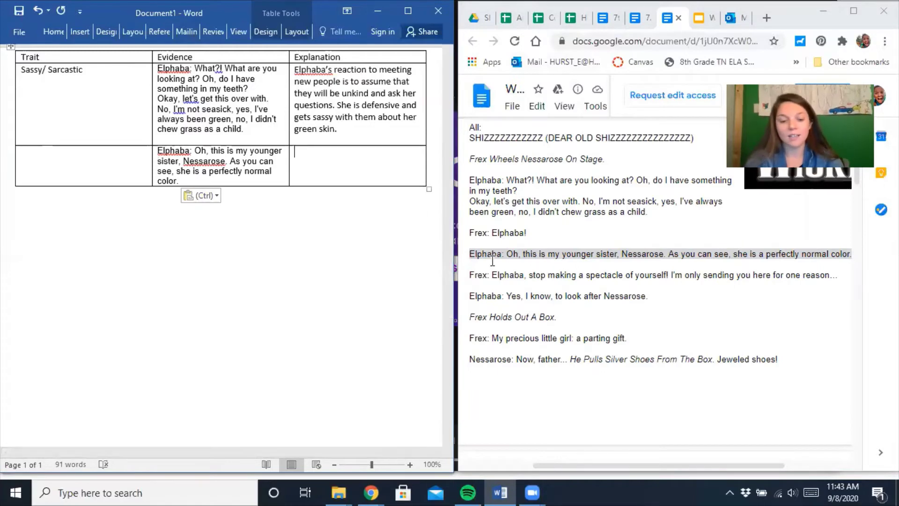
Write "She says that her sister is 'perfectly normal' which implies that Elphaba is not normal AND not perfect." in the Nessarose row's Explanation cell
text(She says that her )
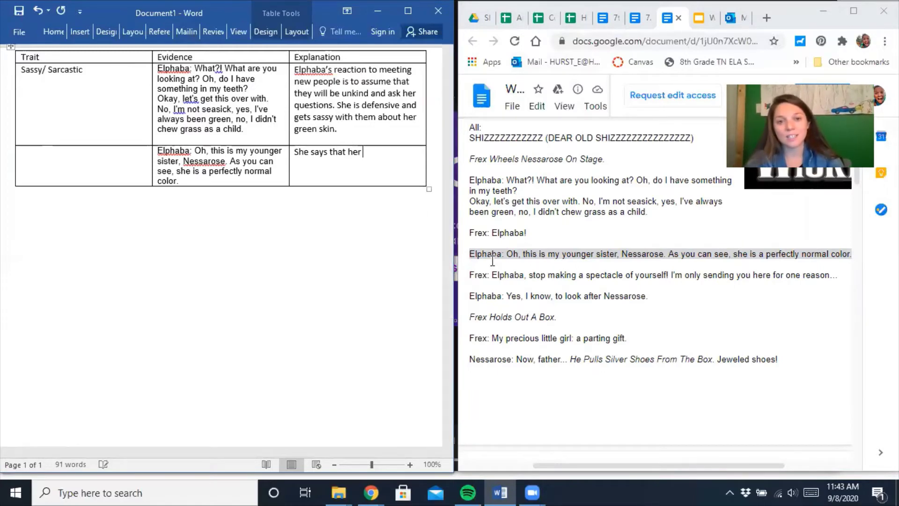
text(sister is "pr)
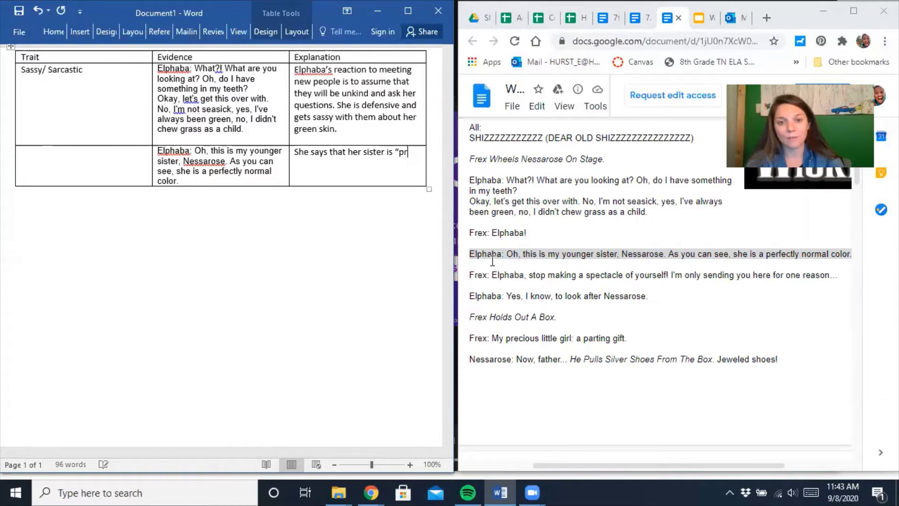
text(rfectly)
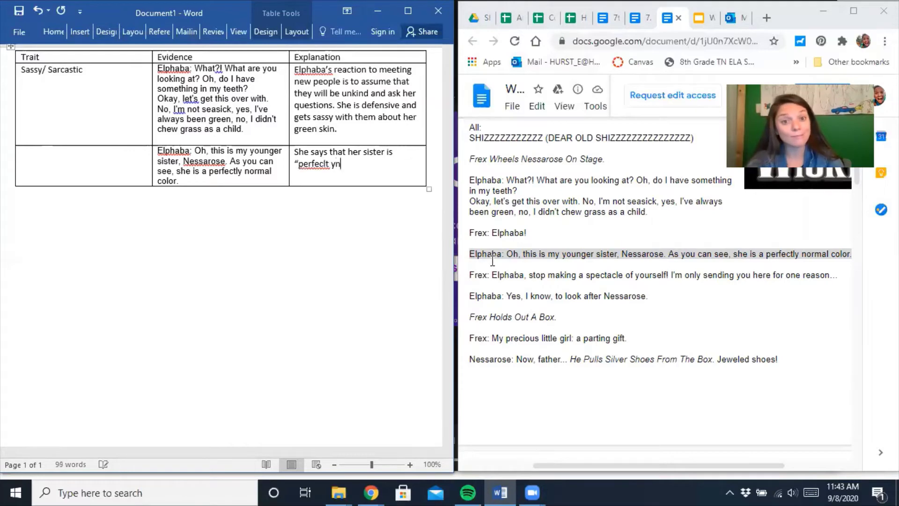
text( normal")
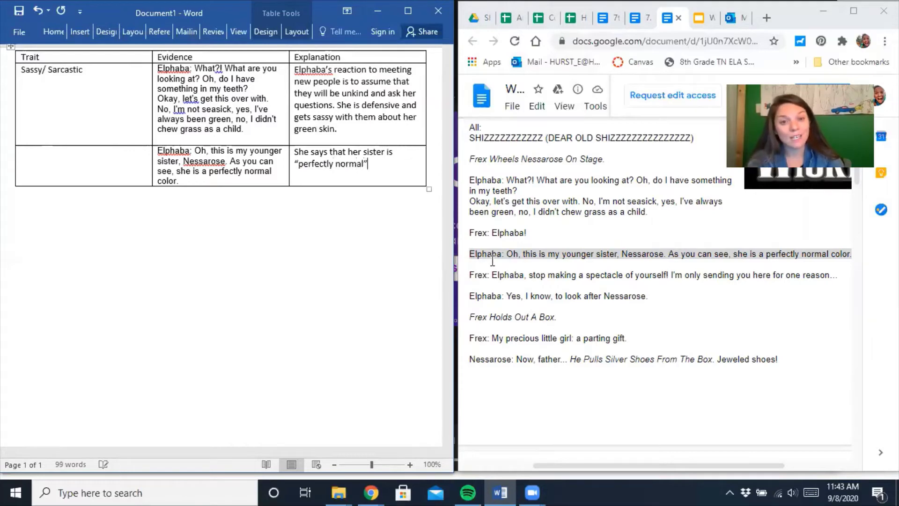
text( which imp)
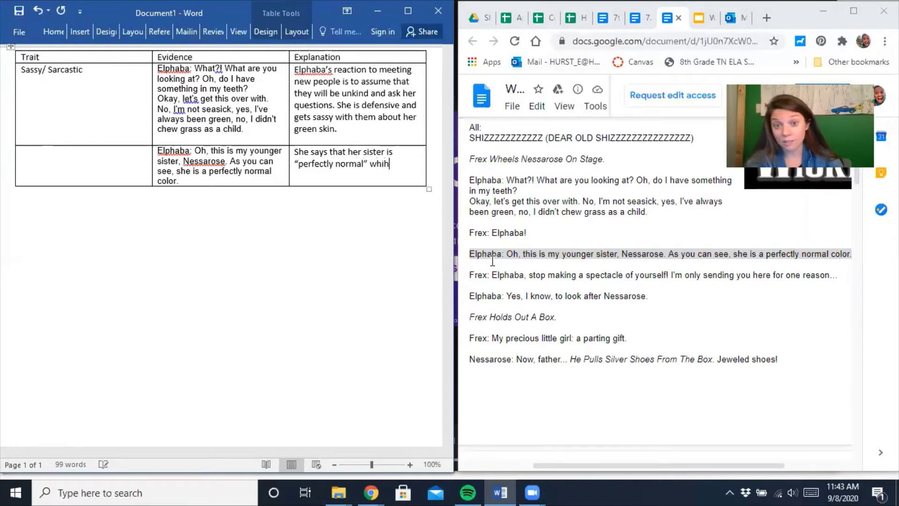
text(lies that Elphaa)
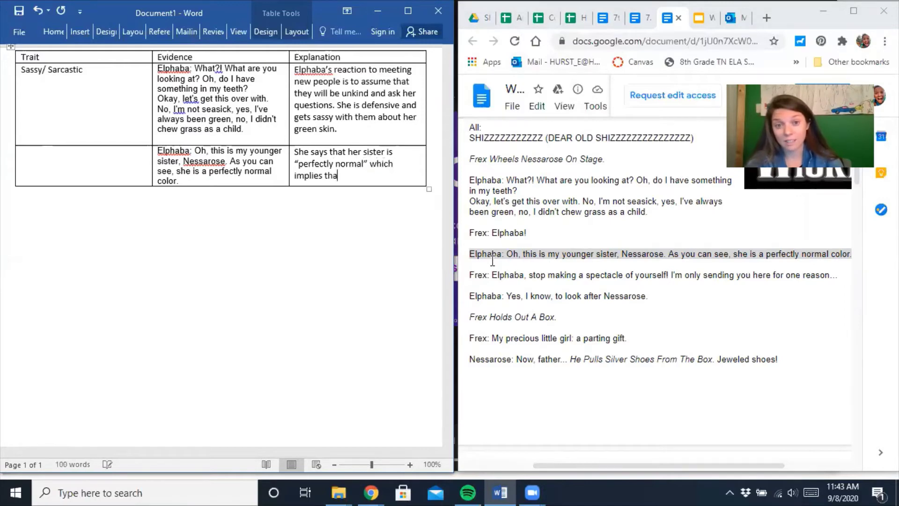
key(BackSpace)
key(BackSpace)
text(ba )
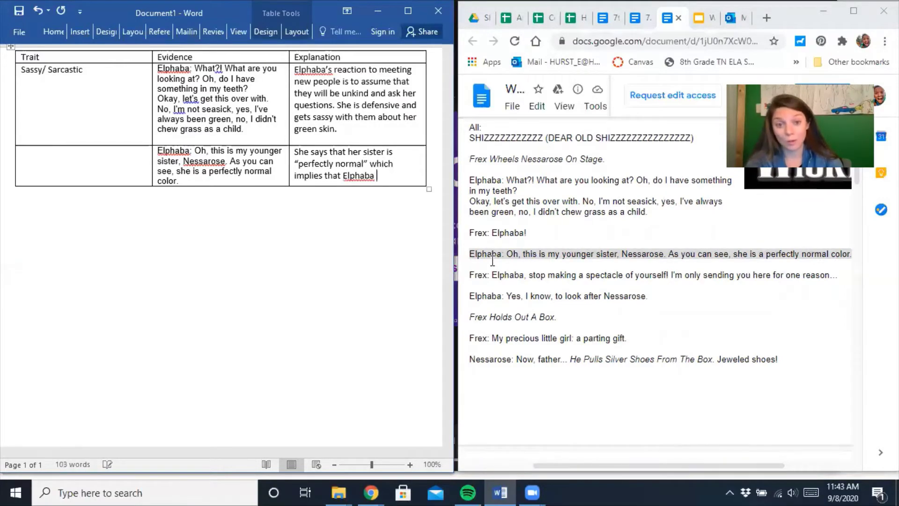
text(is not normal AND)
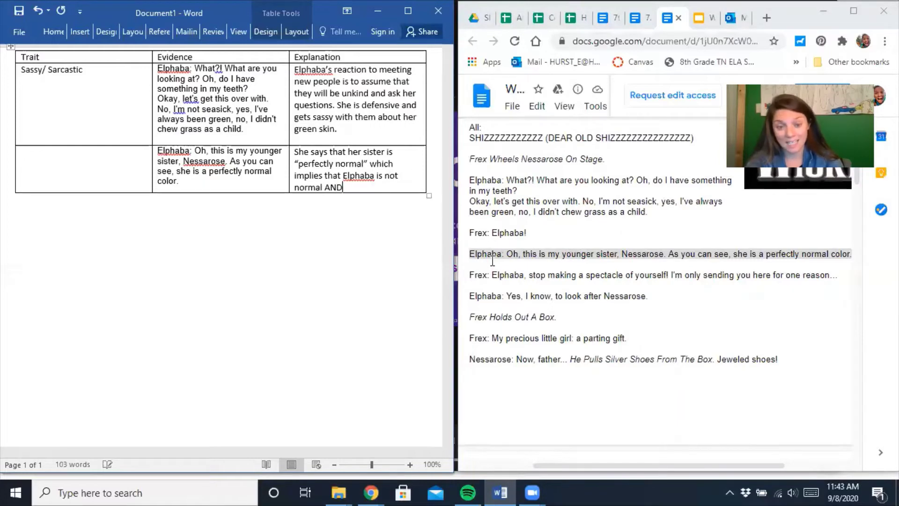
text( not perfect. The)
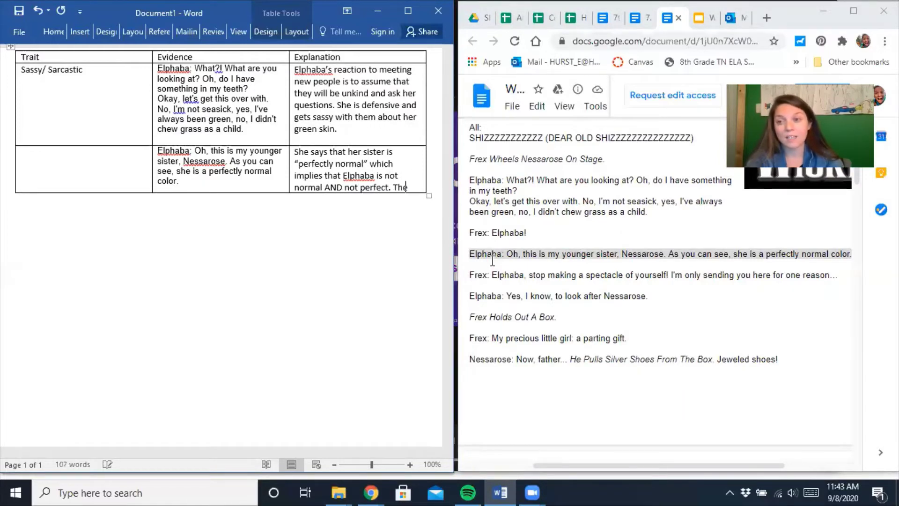
Continue the explanation with the sentence "The fact that she brings this up implies that she is jealous of her sister."
text( fact that she brings th)
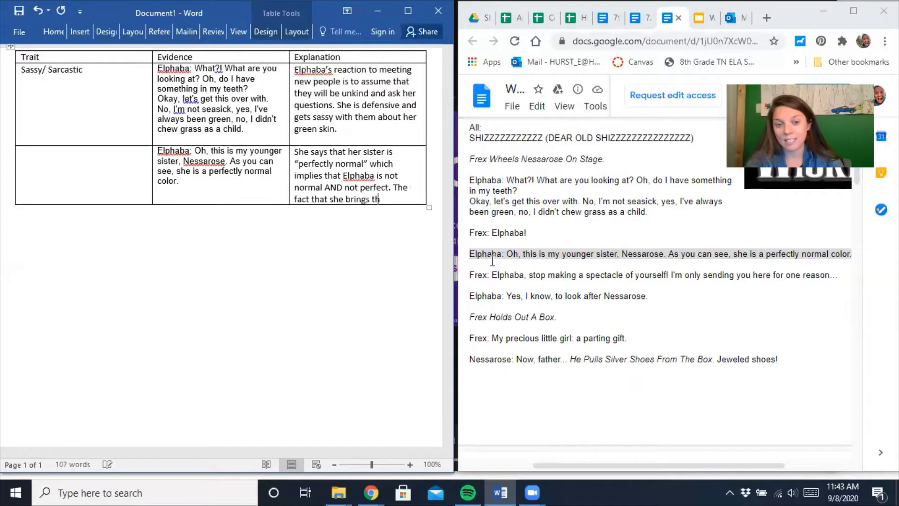
text(is up implies that)
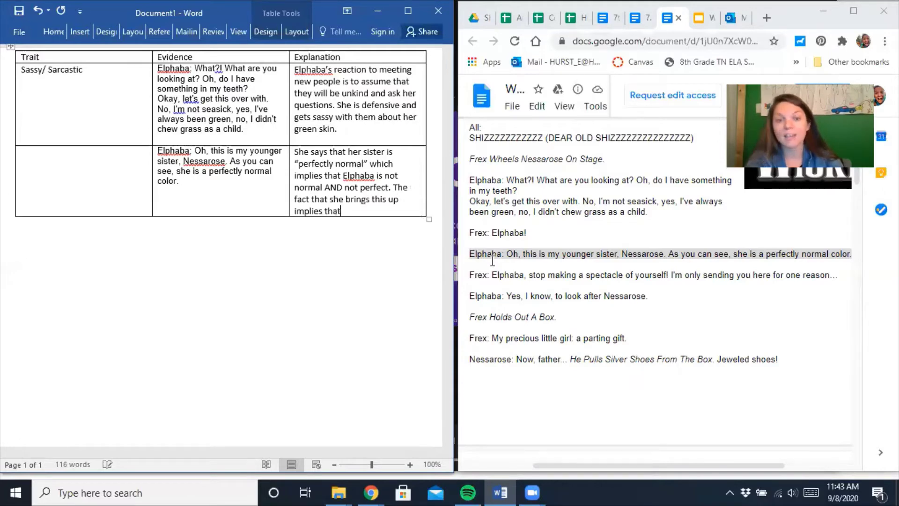
text( she is jealous of her ssiter.)
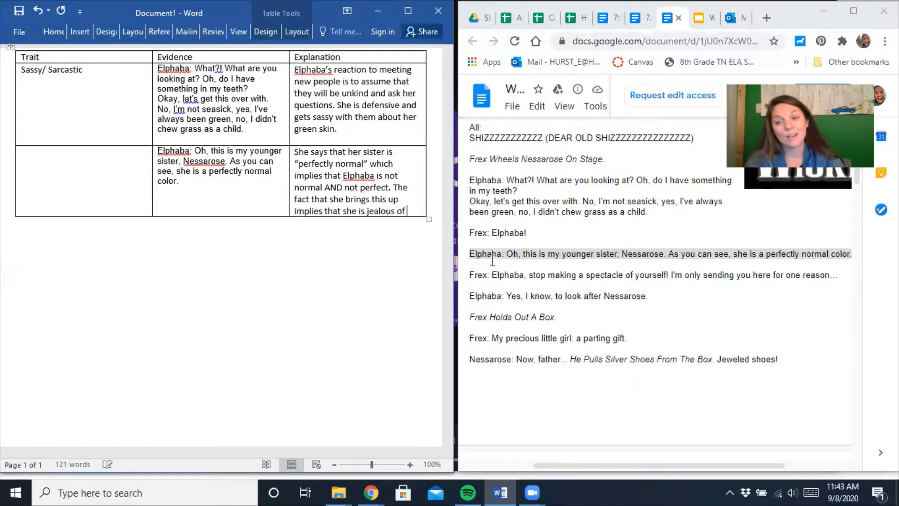
key(BackSpace)
key(BackSpace)
key(BackSpace)
key(BackSpace)
key(BackSpace)
key(BackSpace)
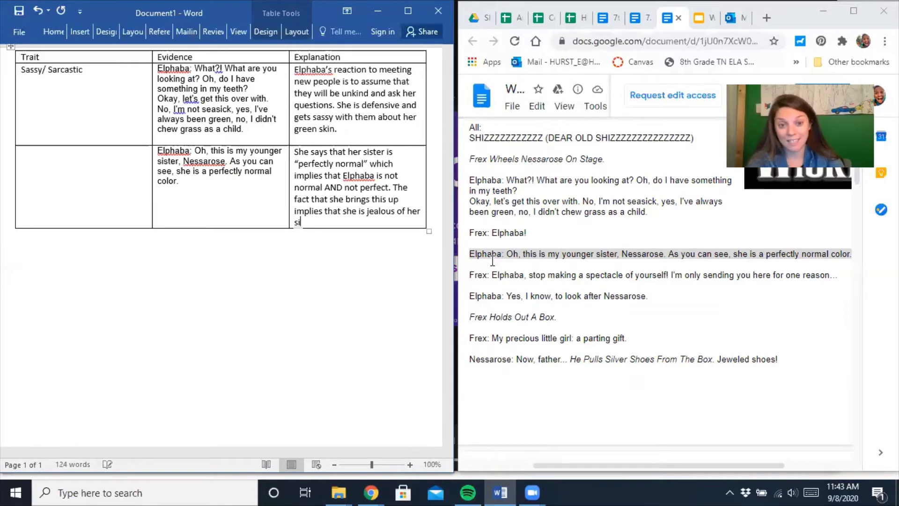
text(ister.)
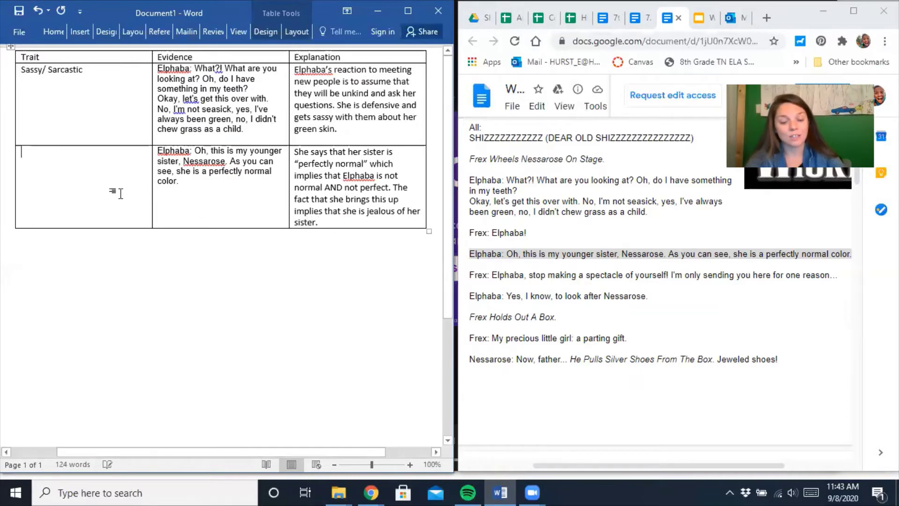
Enter "Jealous" as the trait for the evidence about Elphaba's younger sister
text(Jealous)
key(Tab)
key(Tab)
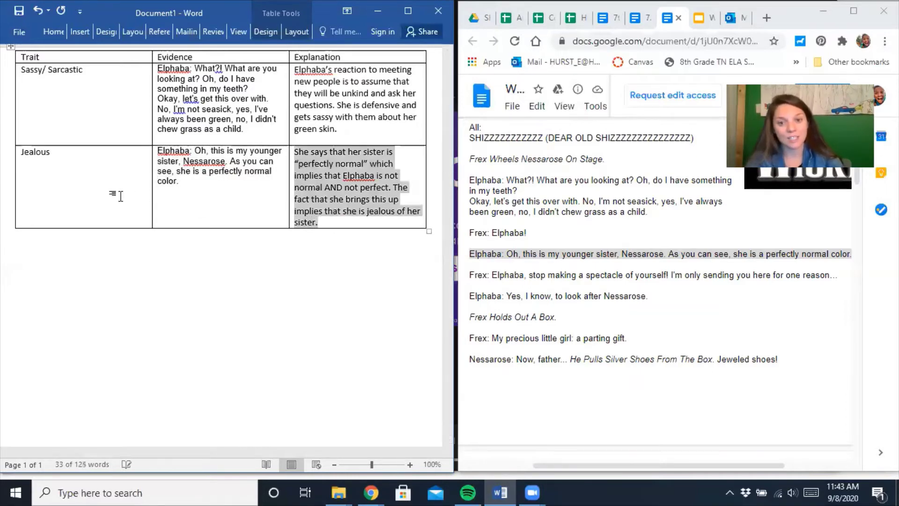
Add another table row and copy Elphaba's script line "Well what could he have gotten me? I clash with everything!" into its Evidence cell
key(Tab)
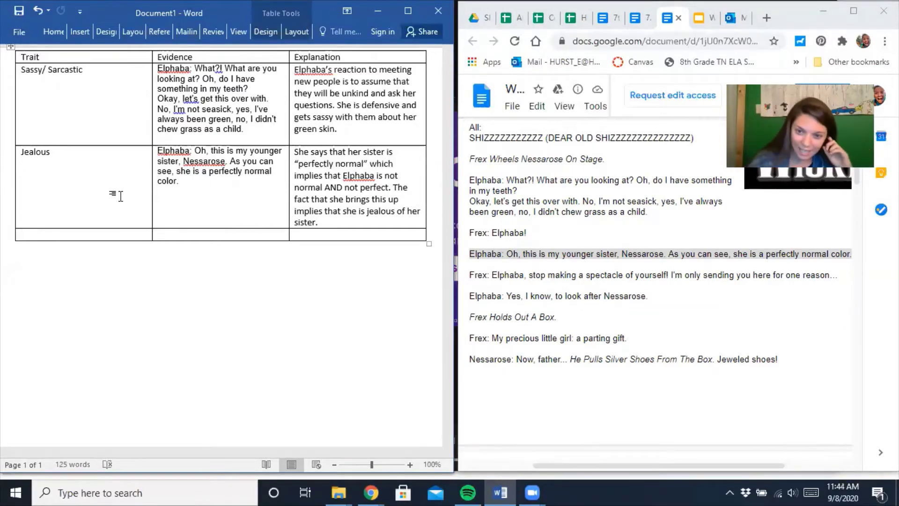
click(641, 307)
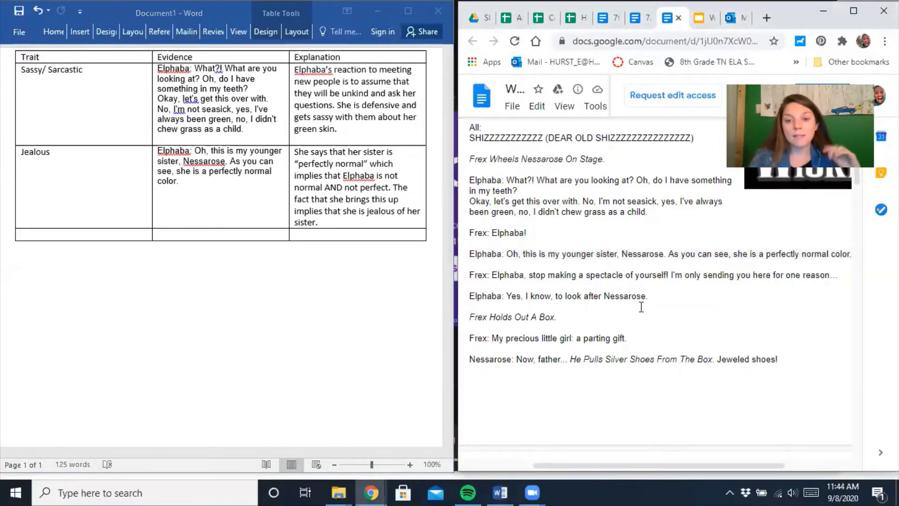
scroll(641, 307, down, 4)
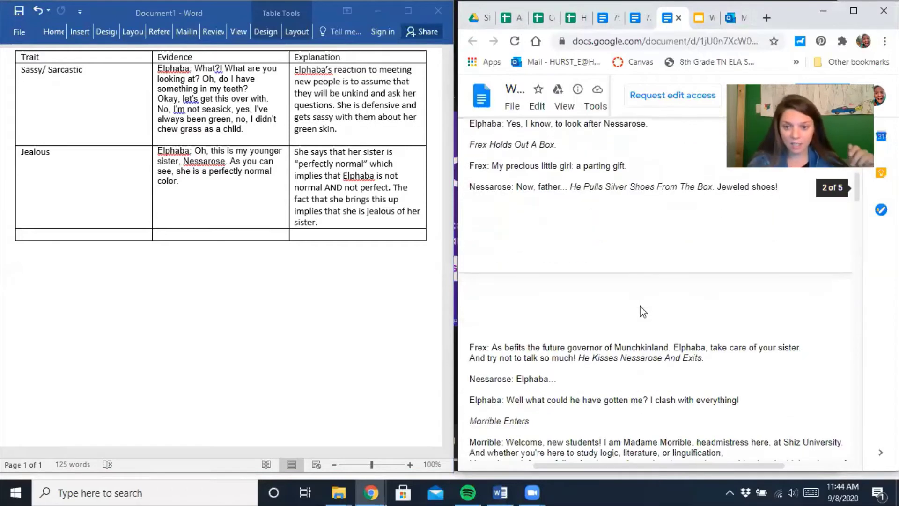
scroll(643, 311, down, 3)
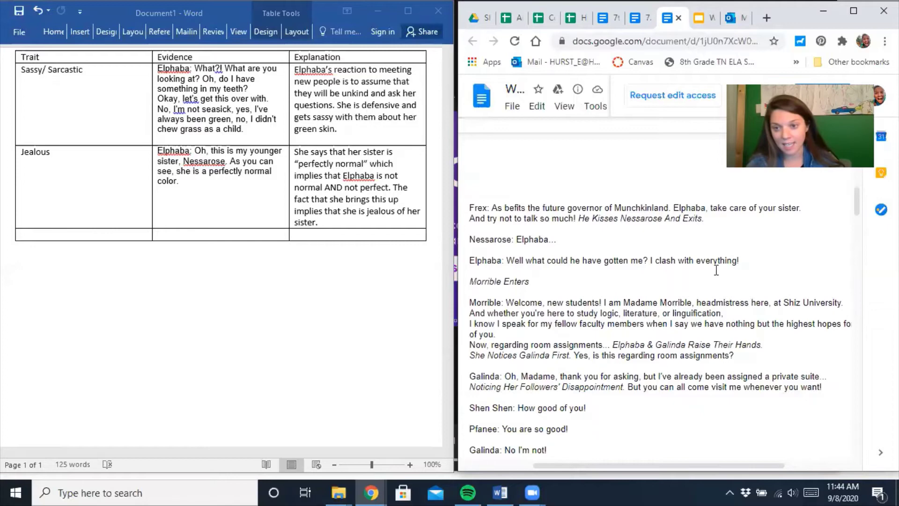
drag(753, 262, 467, 258)
key(ctrl+c)
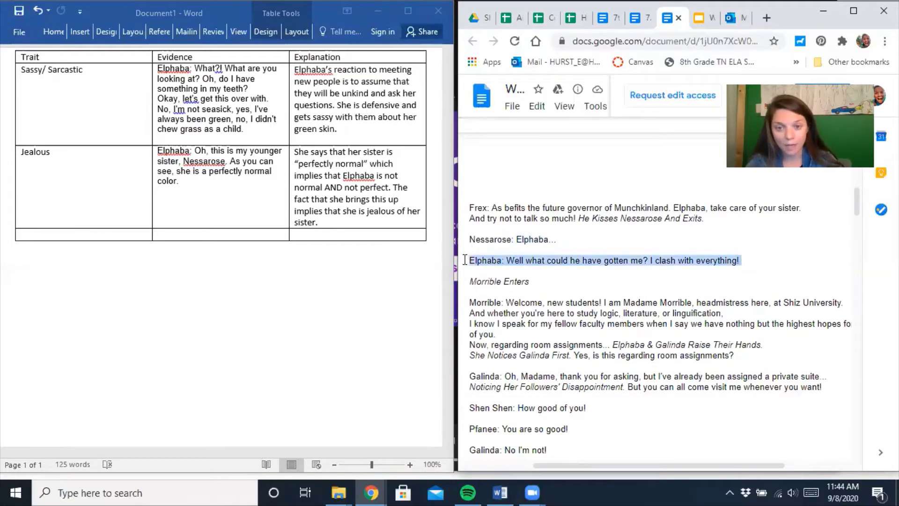
click(235, 232)
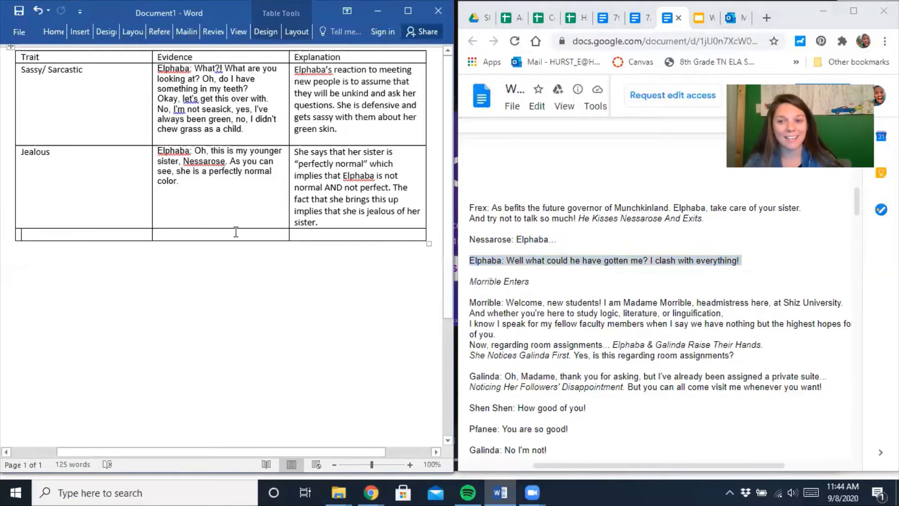
key(ctrl+v)
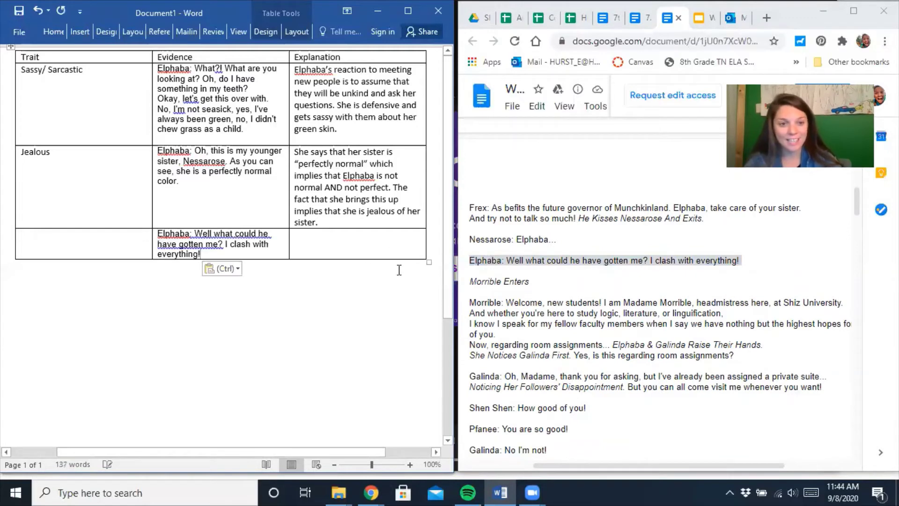
Write "Even though her feelings are probably hurt, she makes a joke." in the new row's Explanation cell
click(377, 240)
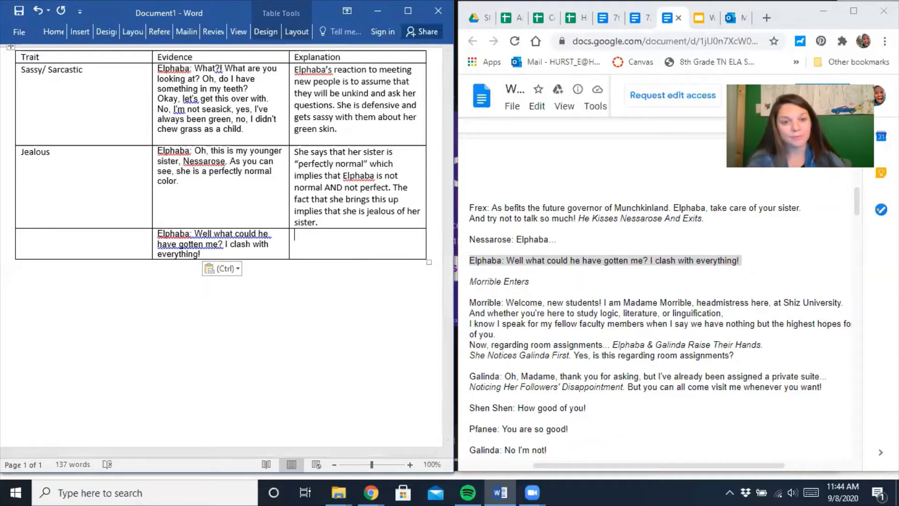
text(Even though her fe)
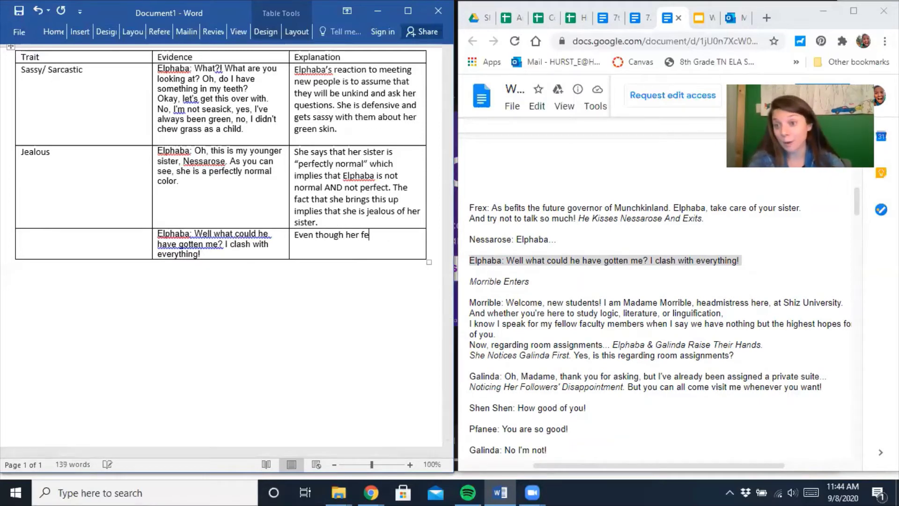
text(elings are porbably hu)
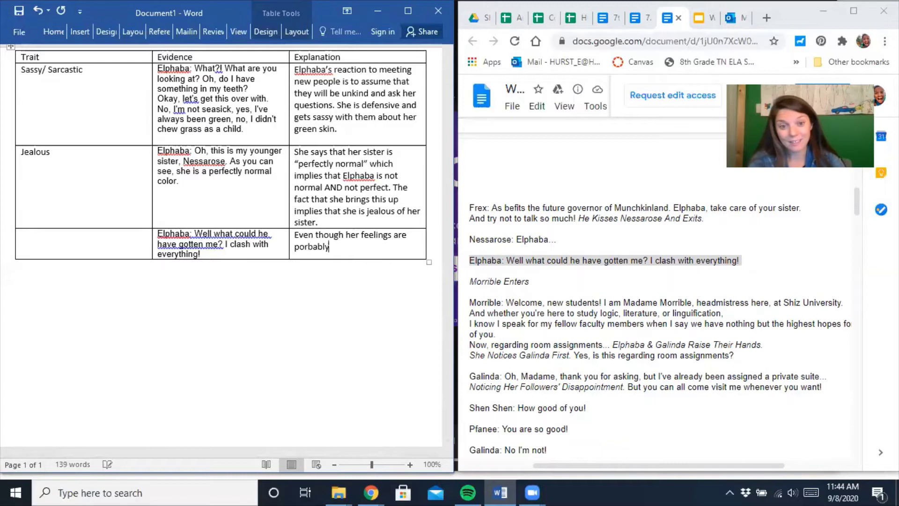
key(BackSpace)
key(BackSpace)
key(BackSpace)
key(BackSpace)
key(BackSpace)
key(BackSpace)
key(BackSpace)
key(BackSpace)
key(BackSpace)
key(BackSpace)
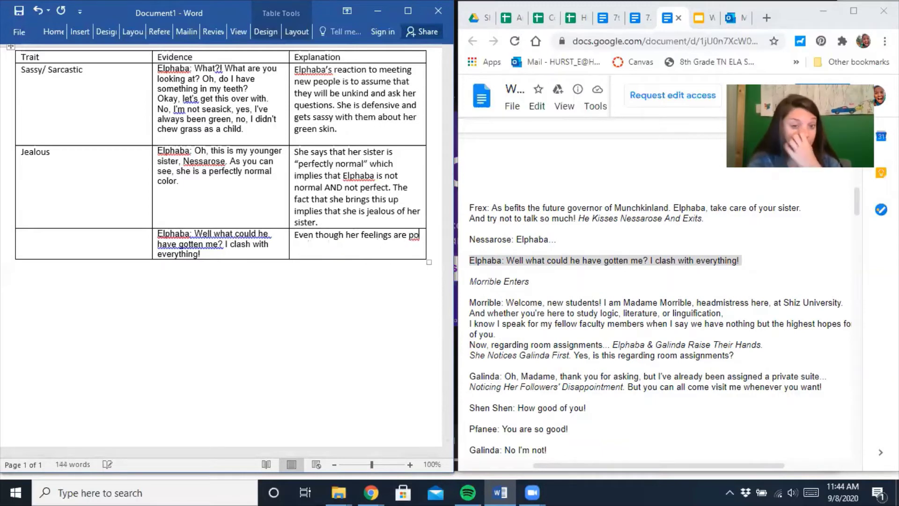
text(probably hurt, )
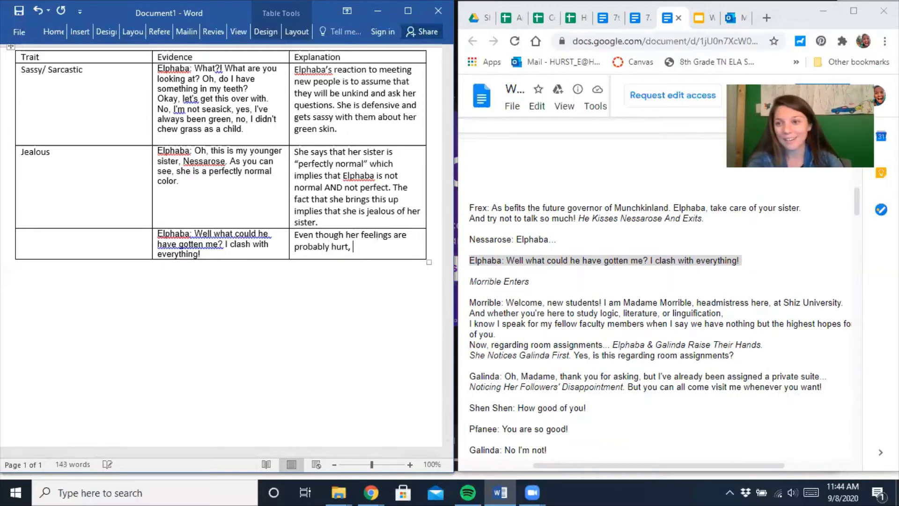
text(she makes a joke.)
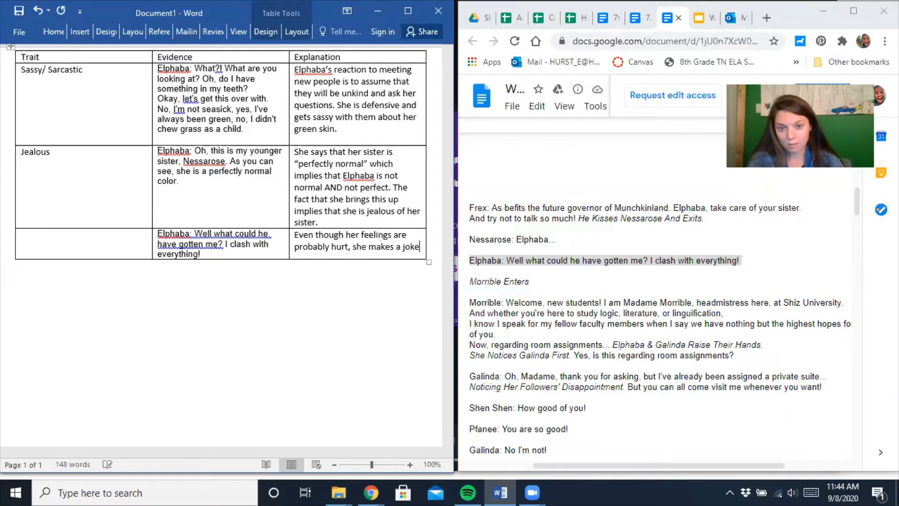
Enter "Funny" as the trait for the "I clash with everything!" evidence, aligned like the other traits
click(90, 245)
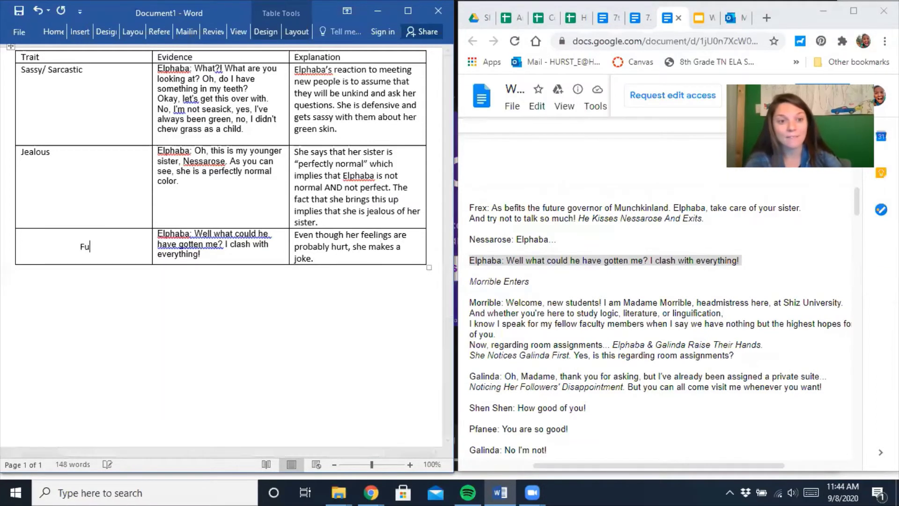
text(Funny)
key(BackSpace)
key(BackSpace)
key(BackSpace)
key(BackSpace)
key(BackSpace)
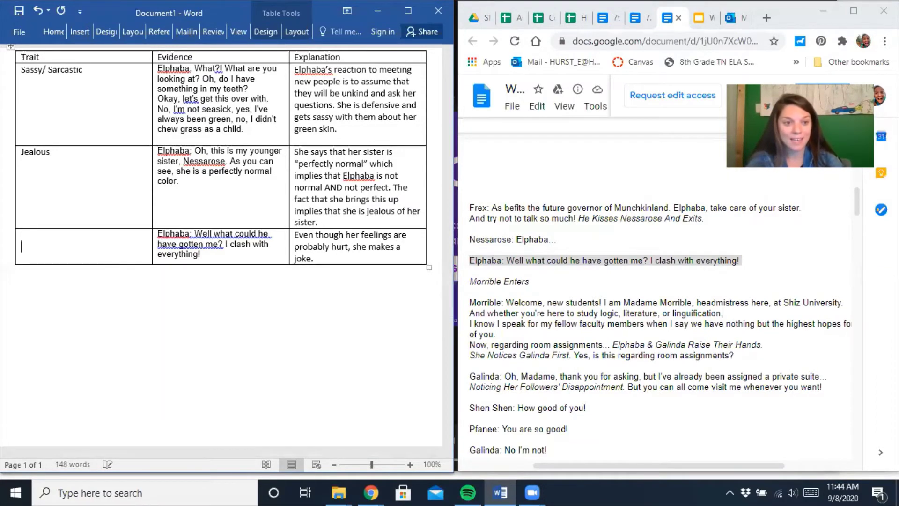
text(f)
key(BackSpace)
text(Funny)
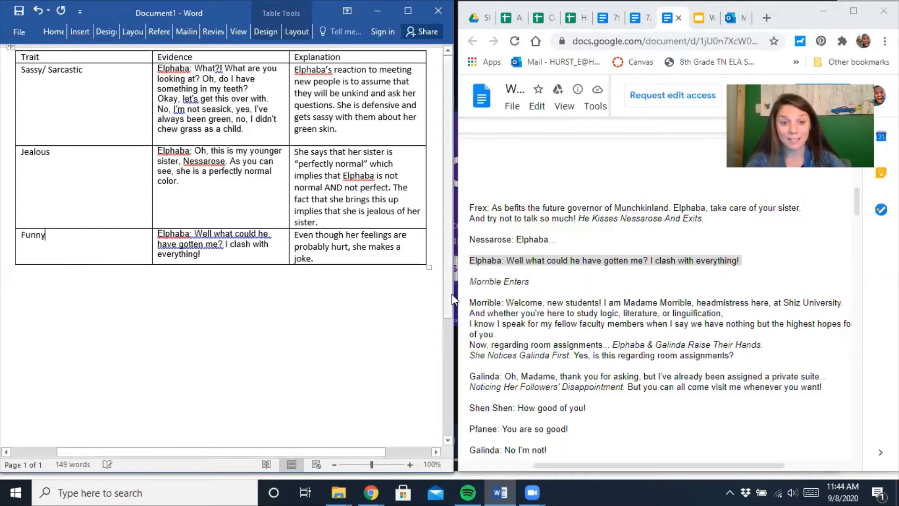
Extend the Funny row's explanation with "This might be a defense mechanism to protect herself, but it's still funny."
text( Th)
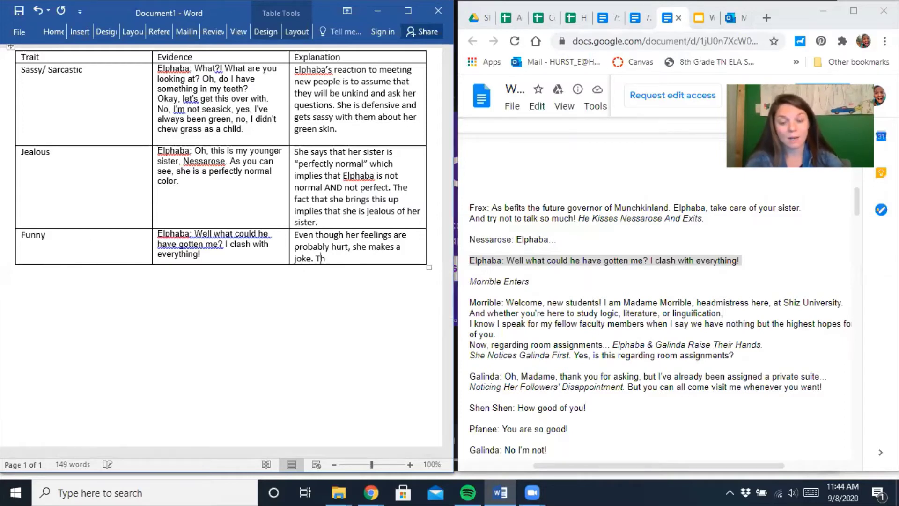
text(is is a)
key(BackSpace)
key(BackSpace)
key(BackSpace)
key(BackSpace)
text(i)
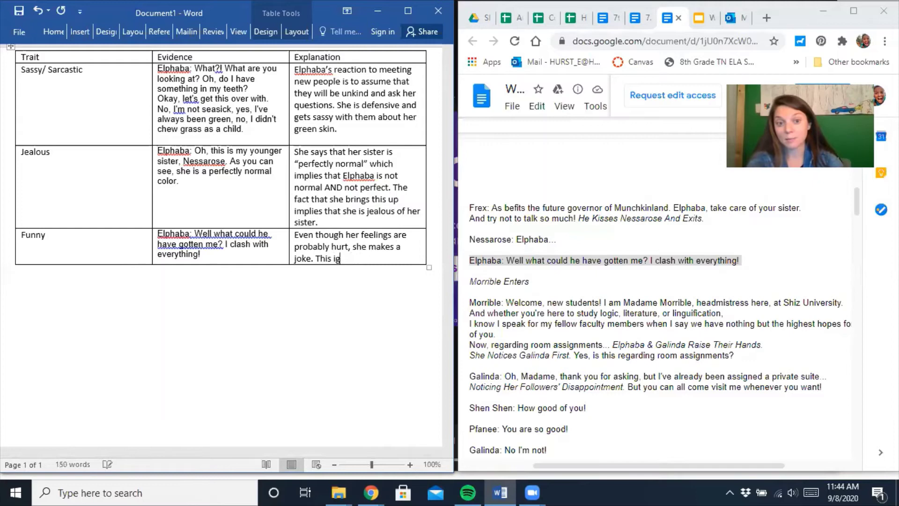
key(BackSpace)
text(might be )
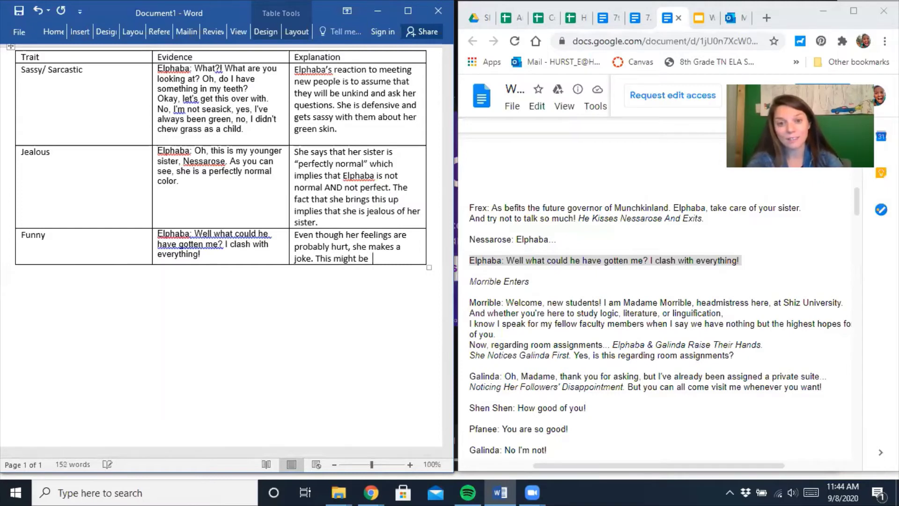
text(a defense mechanism)
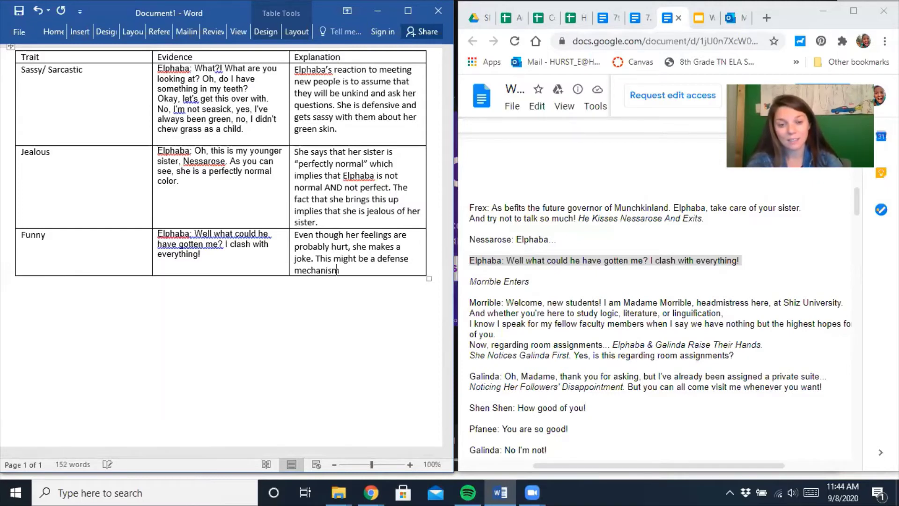
text( to protect herself)
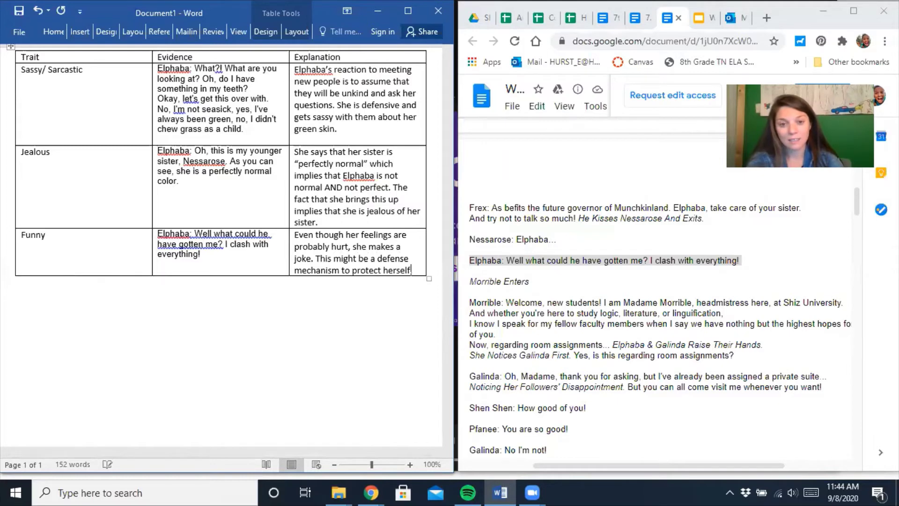
text(, but it's still funny.)
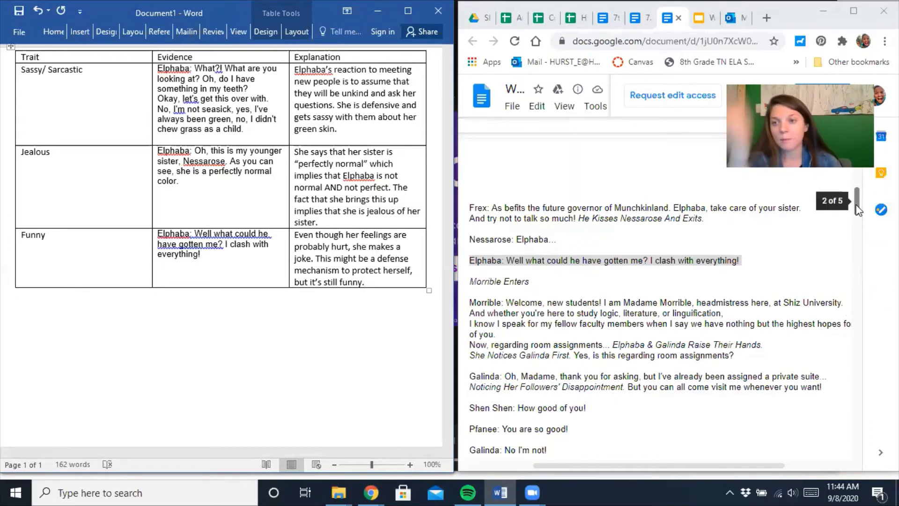
Add another table row and copy Elphaba's script line "But Madame, I've always looked after my sister." into its Evidence cell
drag(857, 209, 861, 219)
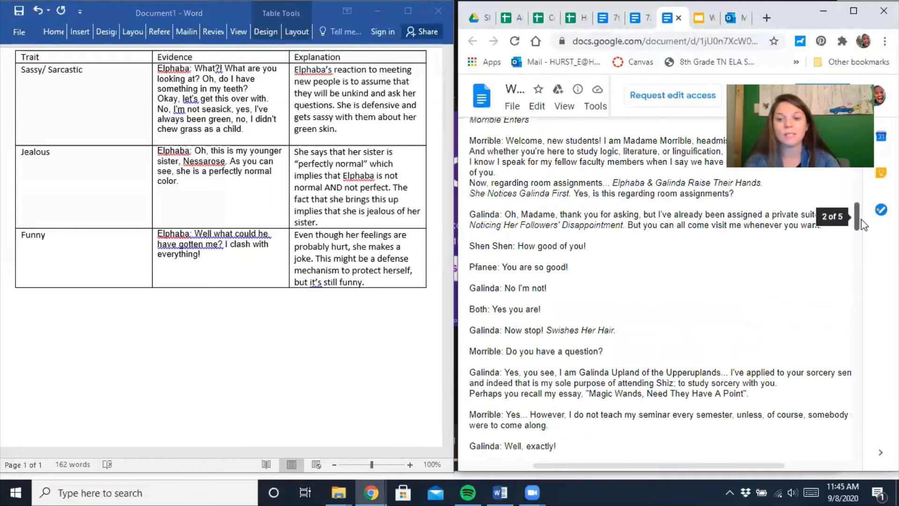
scroll(861, 219, down, 1)
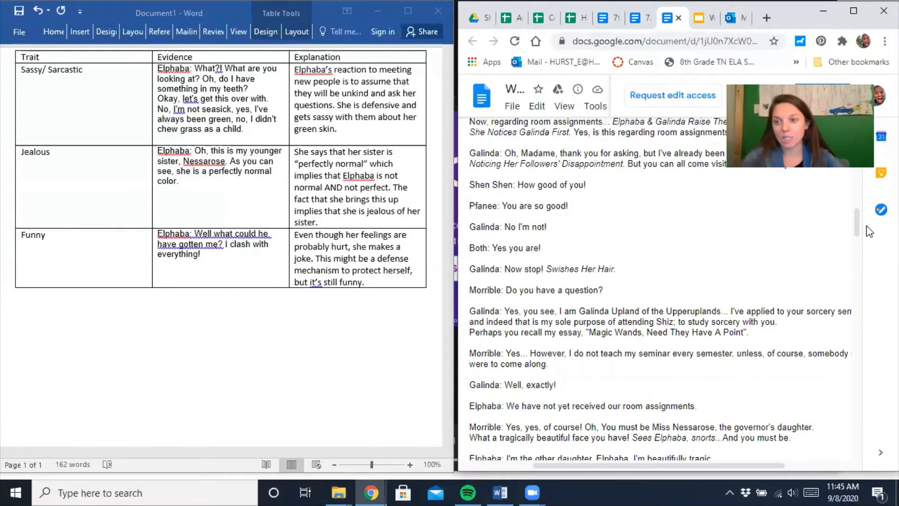
scroll(857, 229, down, 1)
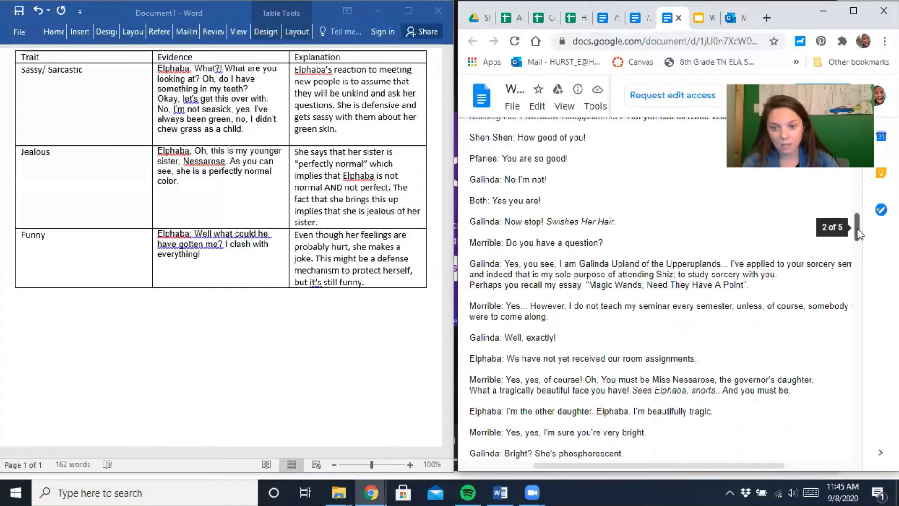
drag(857, 229, 857, 286)
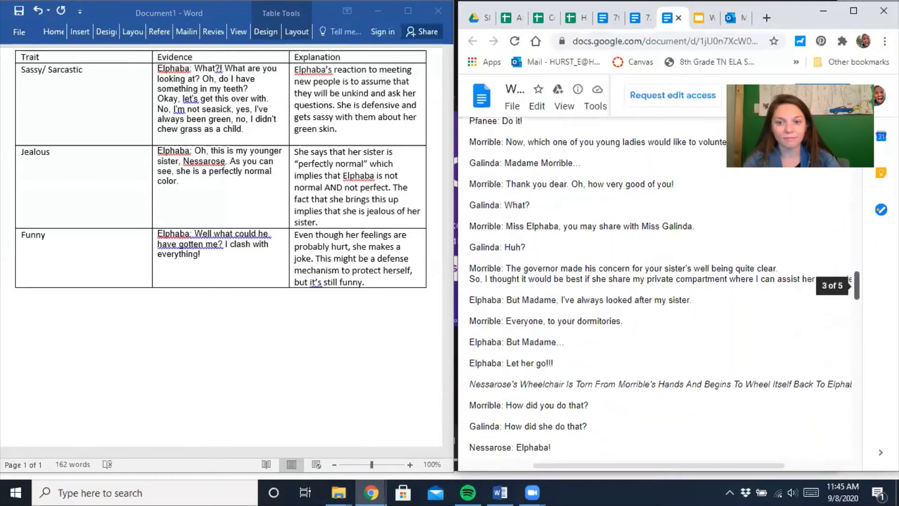
drag(695, 300, 465, 295)
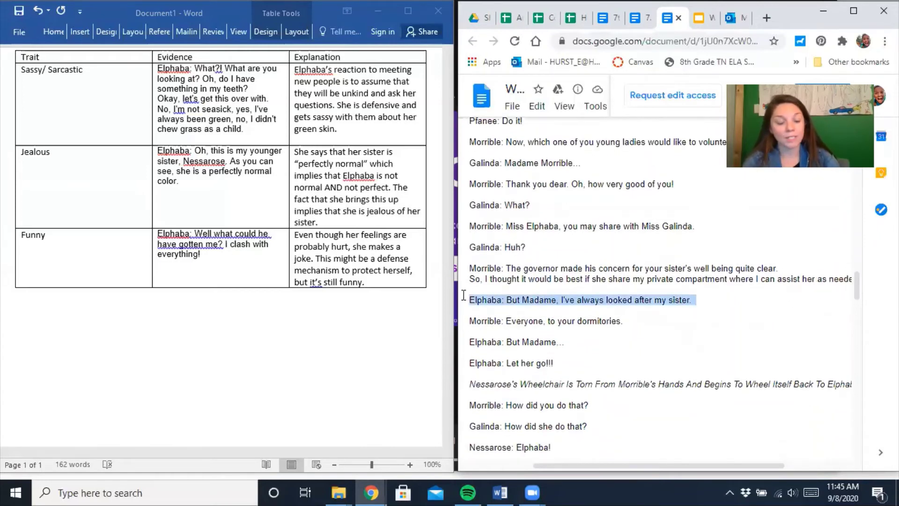
click(394, 281)
key(Tab)
key(Tab)
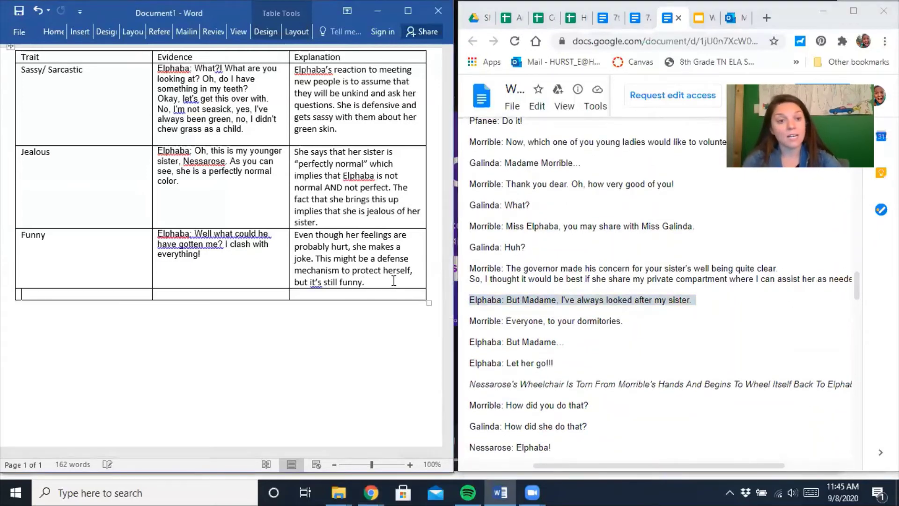
text(Elphaba: But Madame, I've always looked after my sister.)
Write "Elphaba is very concerned about her sister's well-being." in the new row's Explanation cell
key(Tab)
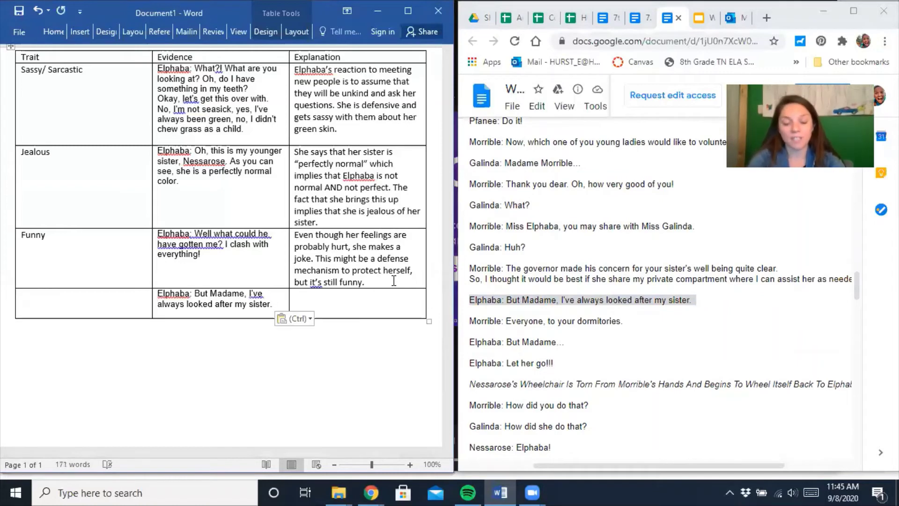
text(Elphaba is v)
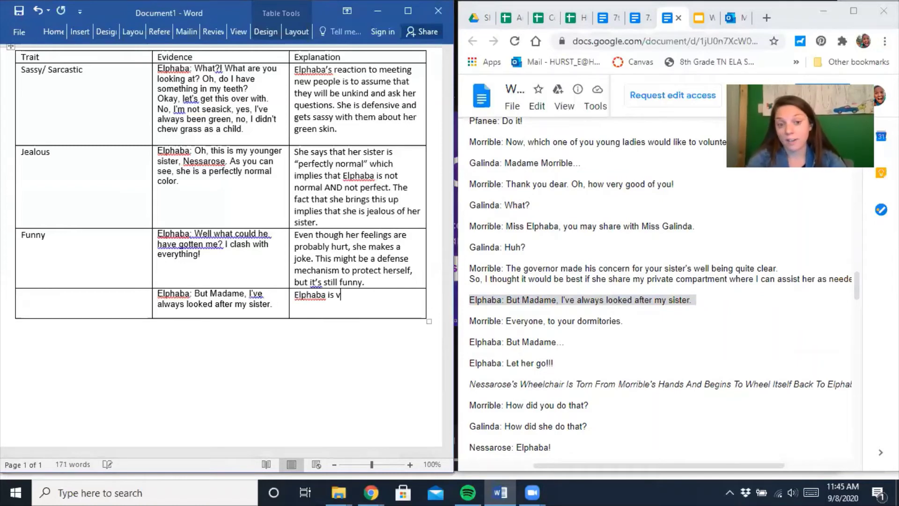
text(ery concerned aout abo)
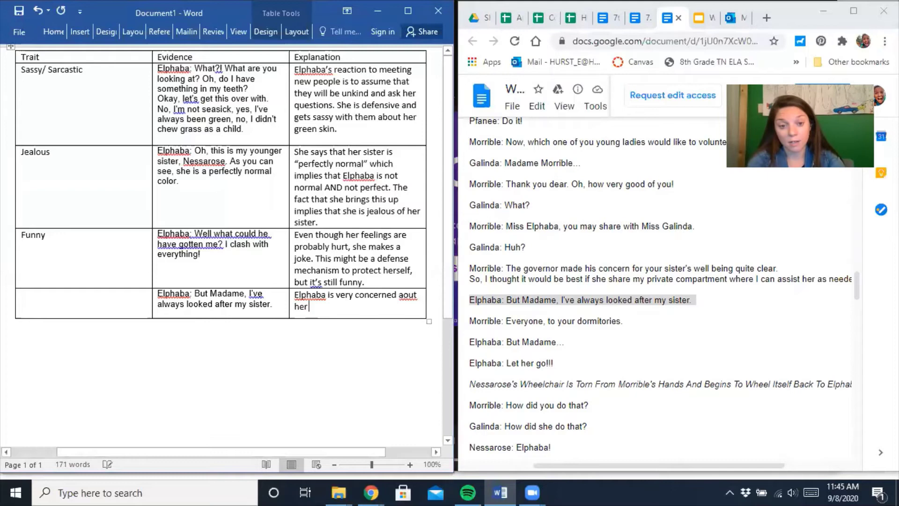
key(BackSpace)
key(BackSpace)
key(BackSpace)
key(BackSpace)
key(BackSpace)
key(BackSpace)
key(BackSpace)
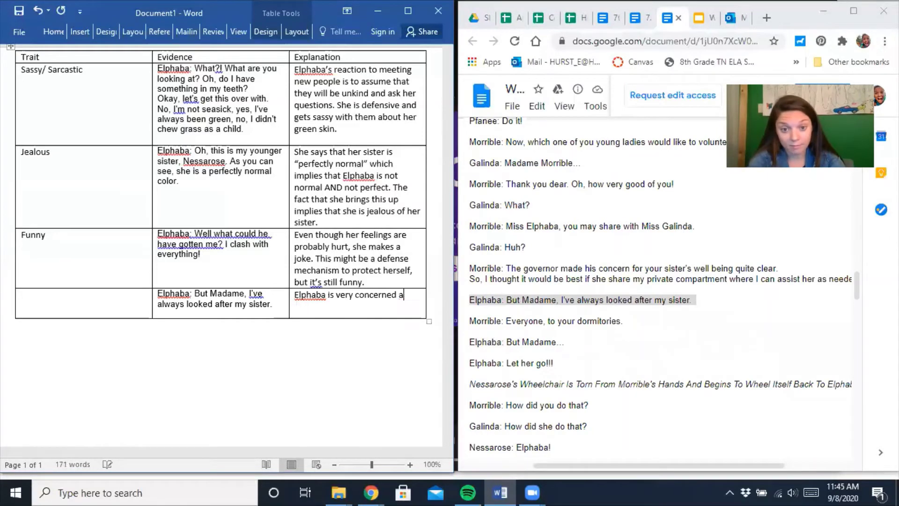
text(bout her sist)
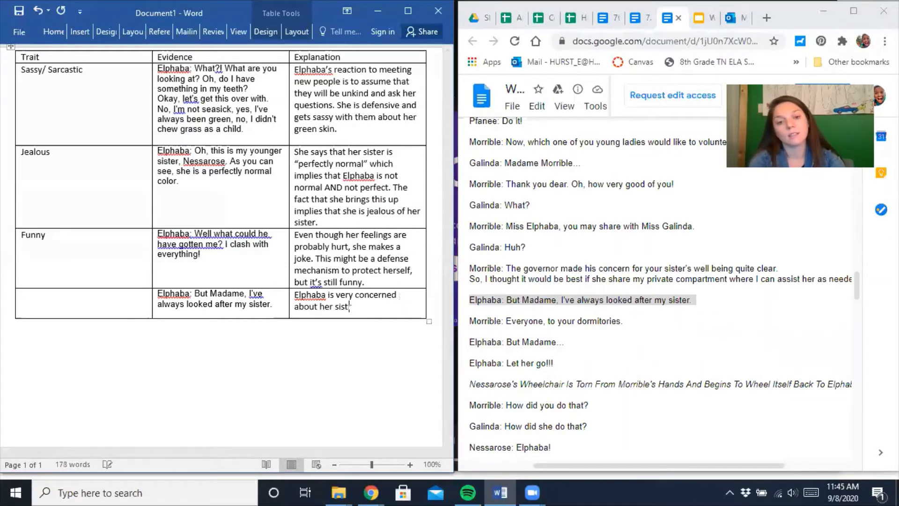
text(er's well)
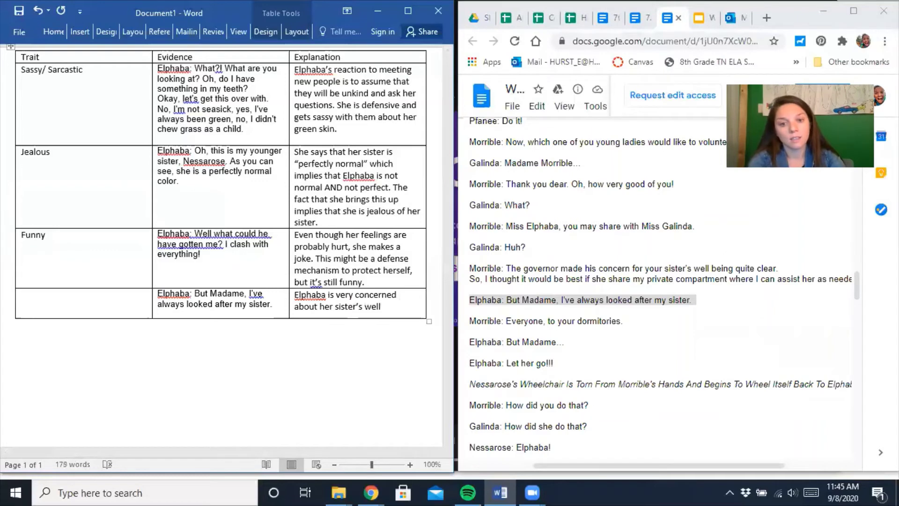
key(BackSpace)
key(BackSpace)
text(-being.)
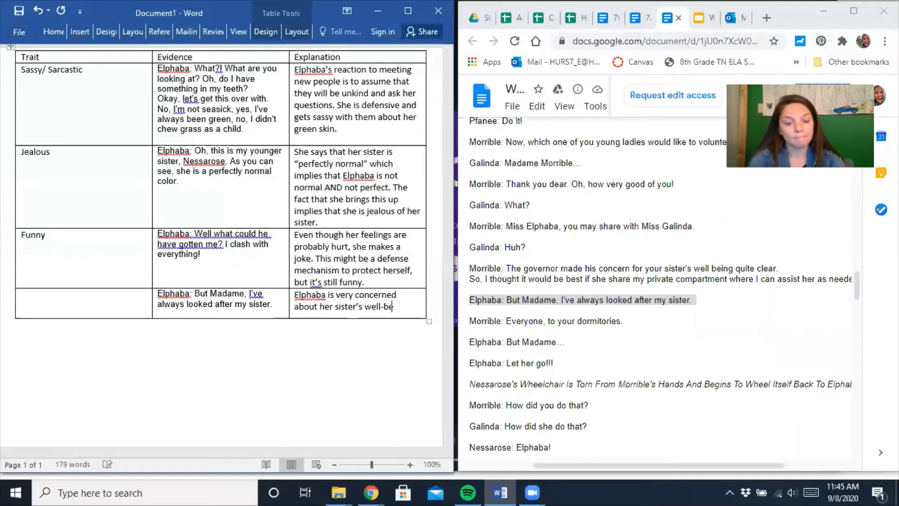
Enter "Caring" as the trait for the evidence about always looking after her sister
click(124, 303)
text(C)
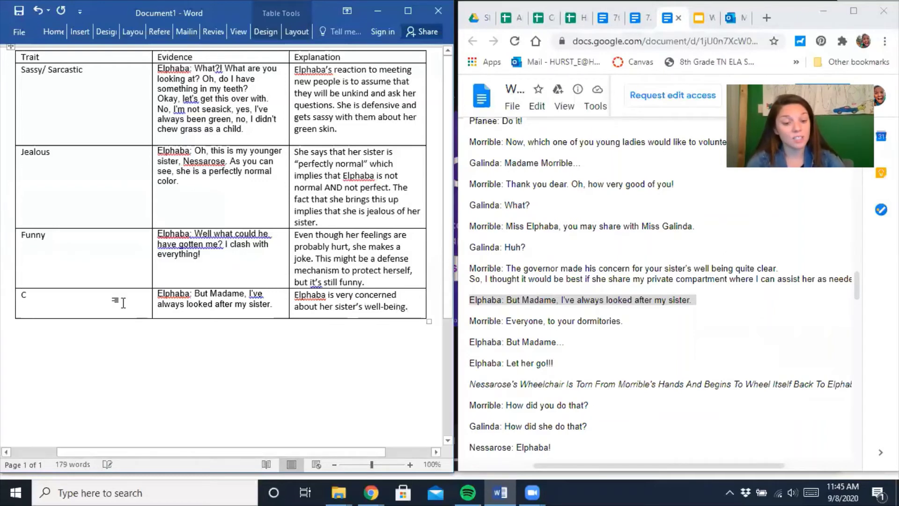
text(aring)
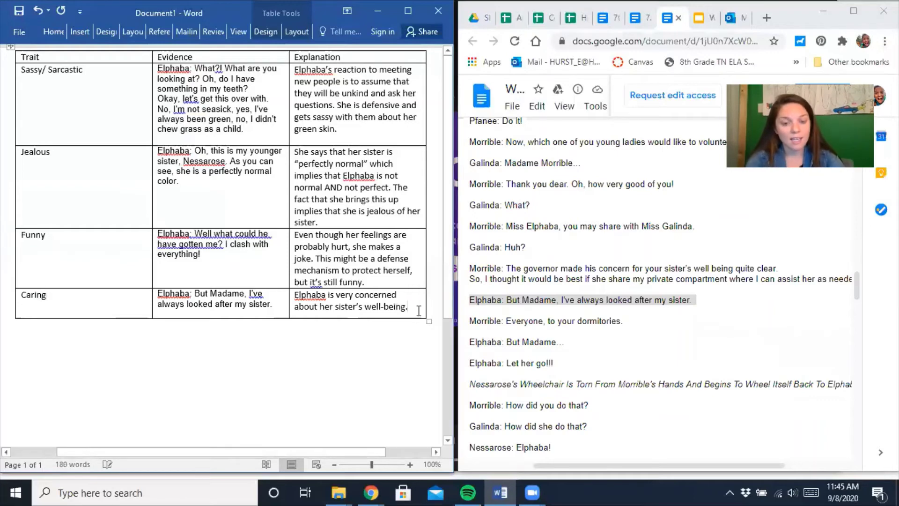
Add another row reusing the evidence "But Madame, I've always looked after my sister." and enter "Traditional" as its trait
key(Tab)
key(Tab)
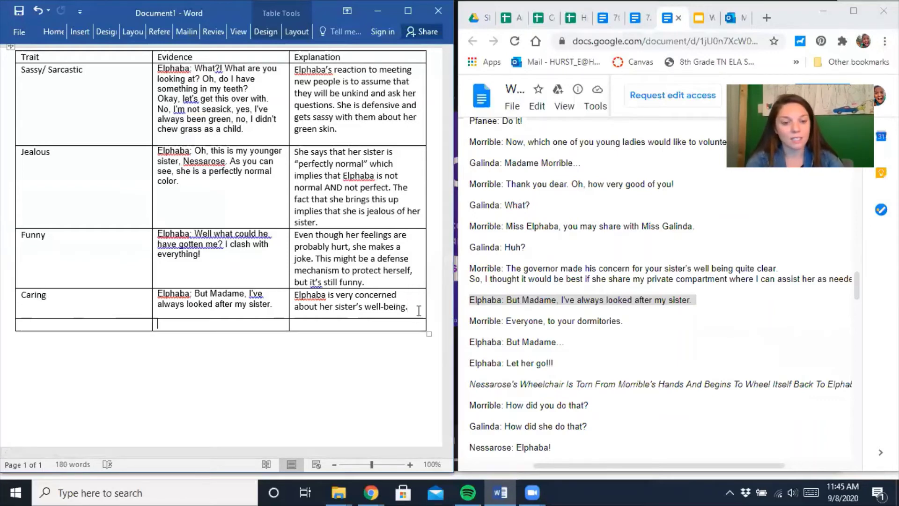
text(Elphaba: But Madame, I've always looked after my sister.)
key(shift+Tab)
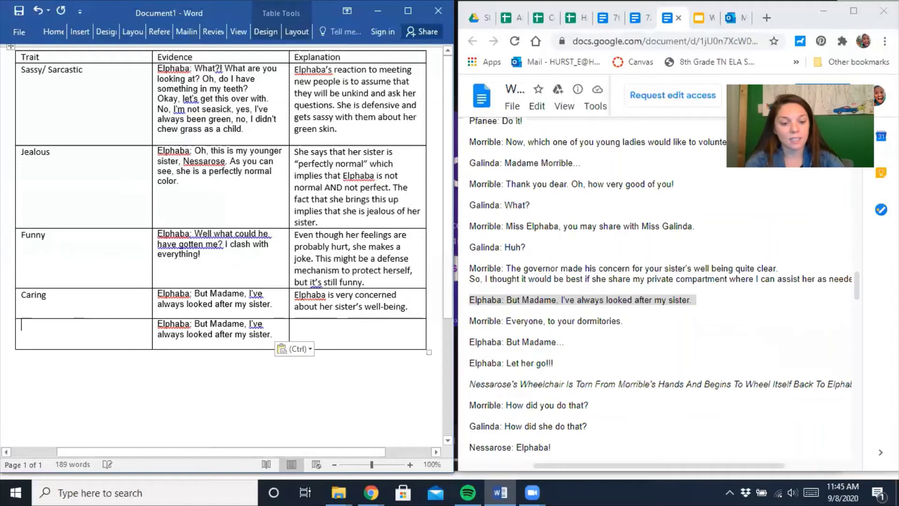
text(Traditional)
Write "The fact that Elphaba wants to do things the way she has always done them tells us she is traditional." as the new row's explanation
key(Tab)
key(Tab)
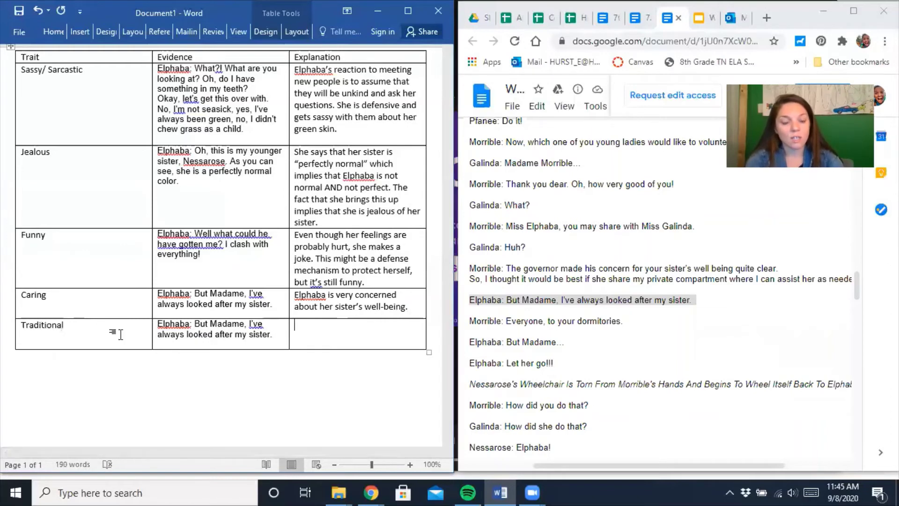
text(The fact that Elphaba)
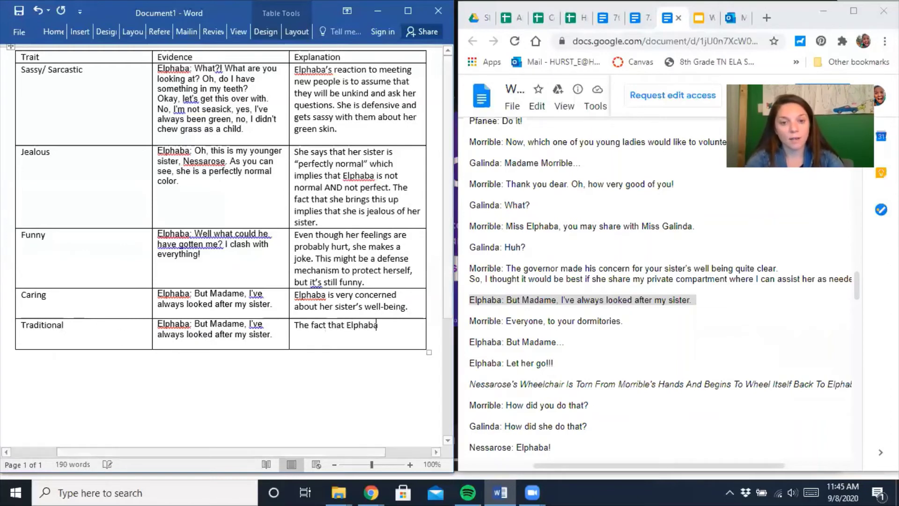
text( wants to do things)
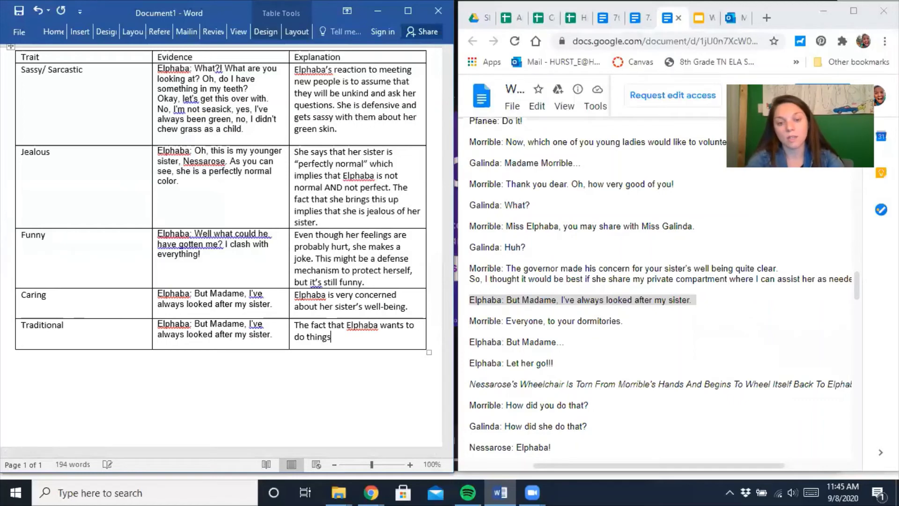
text( the way she has always done them)
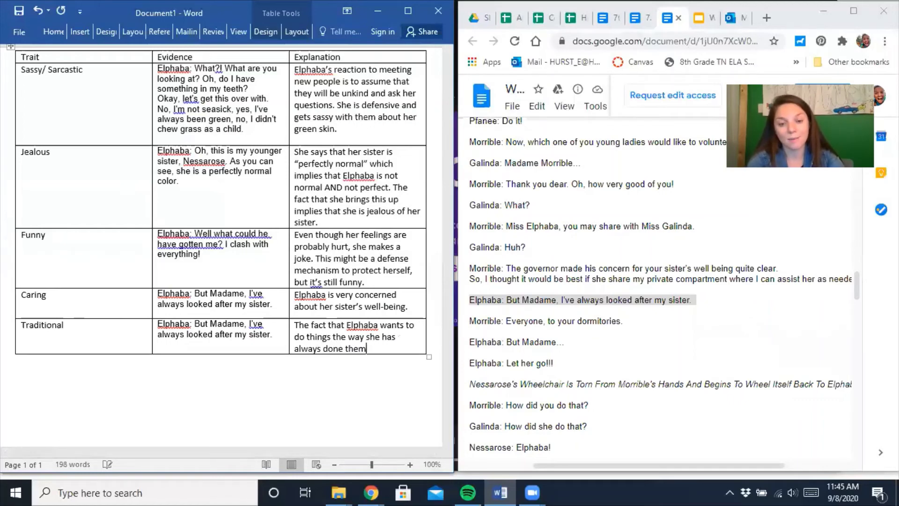
text( tells us she is )
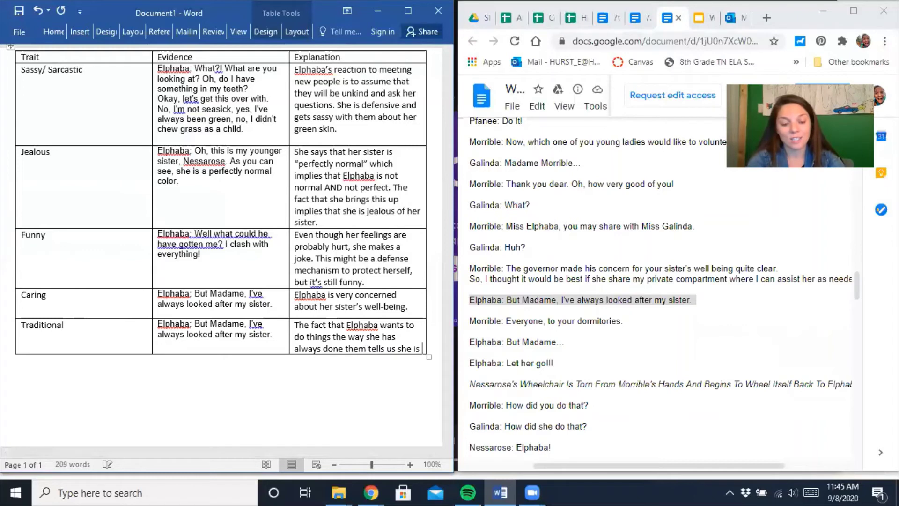
text(traditional.)
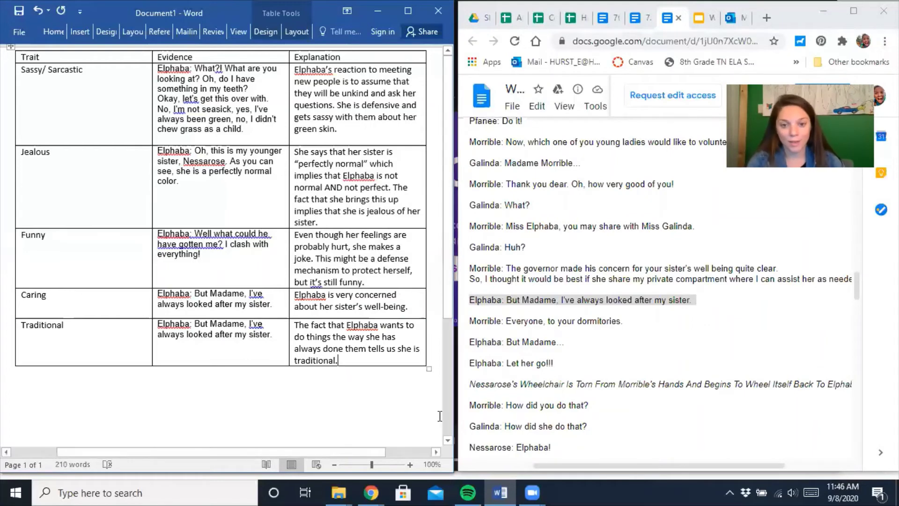
scroll(449, 291, down, 3)
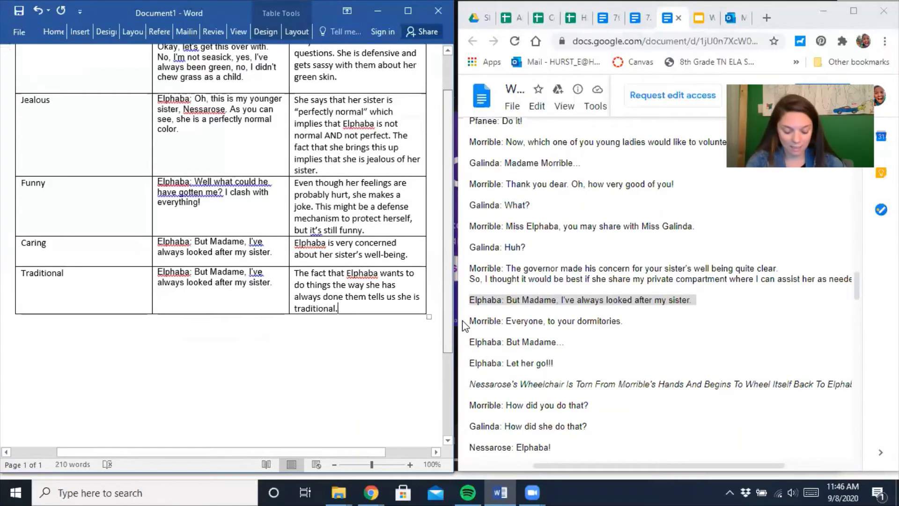
click(291, 345)
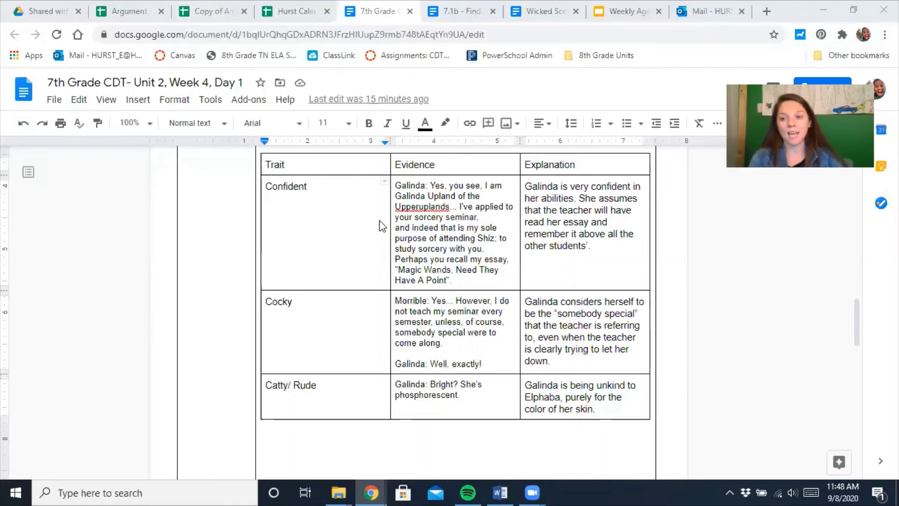
Review the Elphaba and Galinda trait, evidence and explanation tables in the "7th Grade CDT- Unit 2, Week 4, Day 1" document
scroll(861, 323, up, 10)
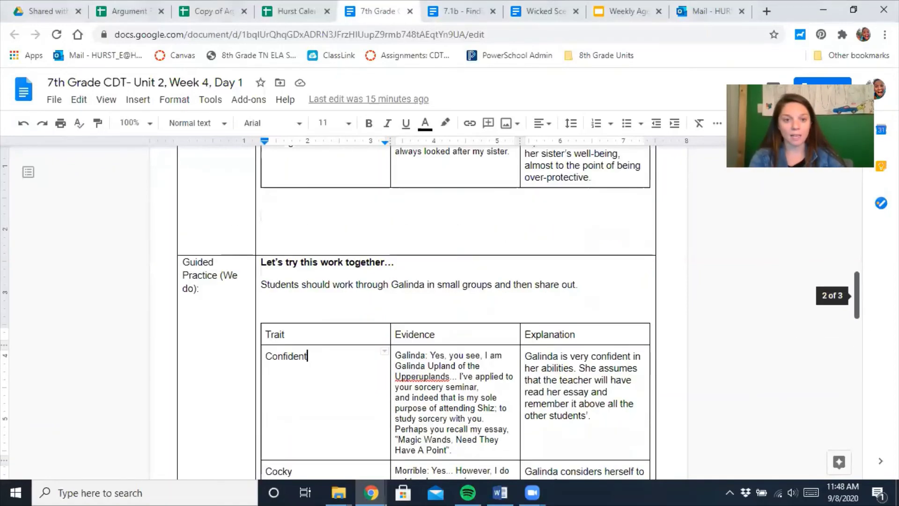
scroll(861, 323, up, 4)
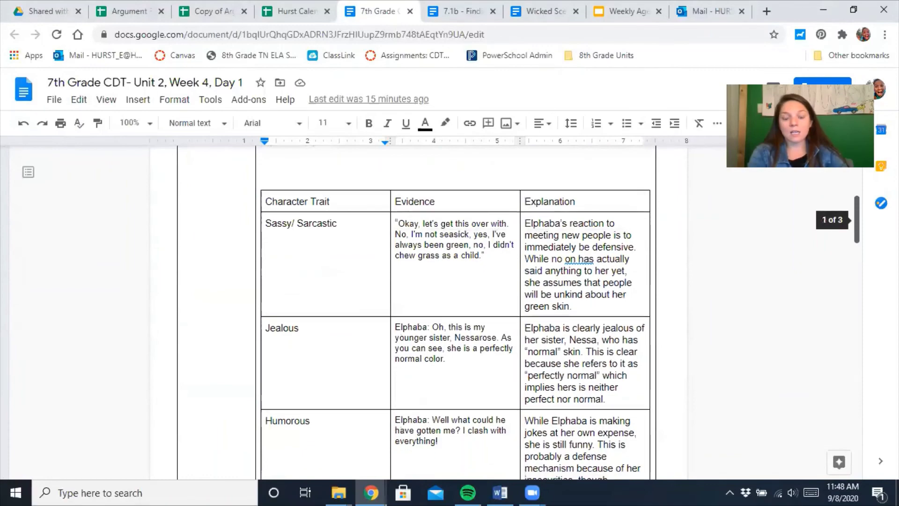
scroll(861, 323, down, 5)
scroll(861, 323, down, 10)
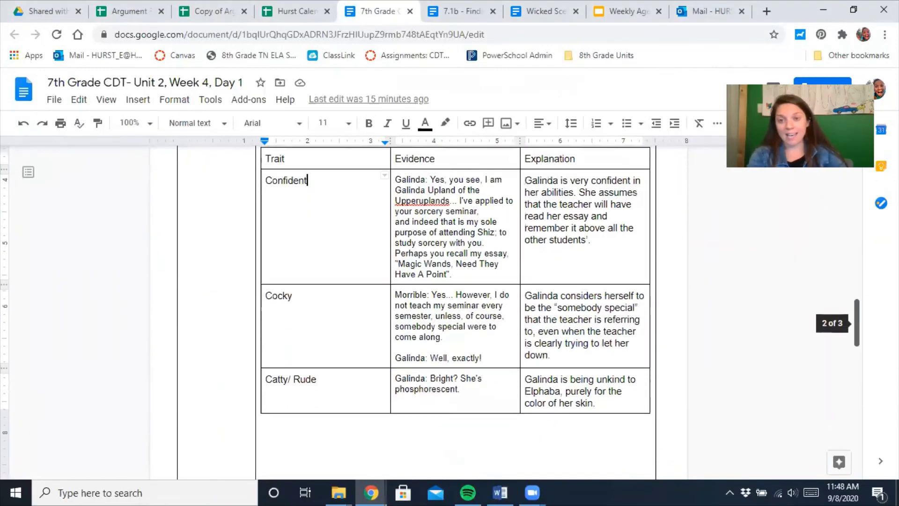
scroll(861, 323, up, 1)
scroll(862, 323, down, 3)
scroll(861, 323, up, 3)
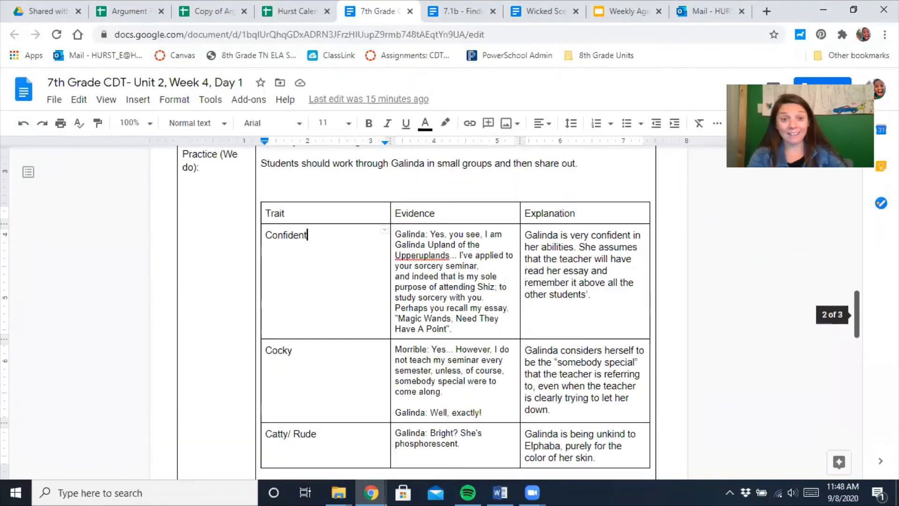
scroll(861, 323, down, 2)
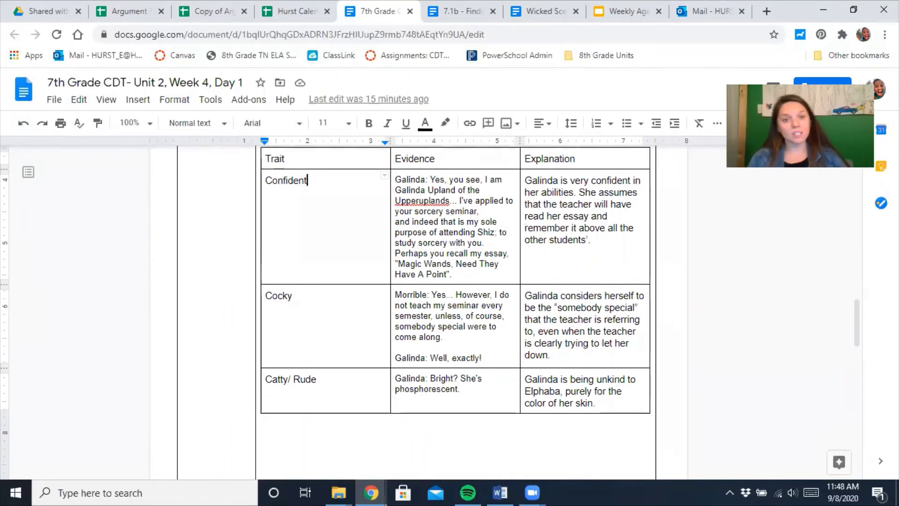